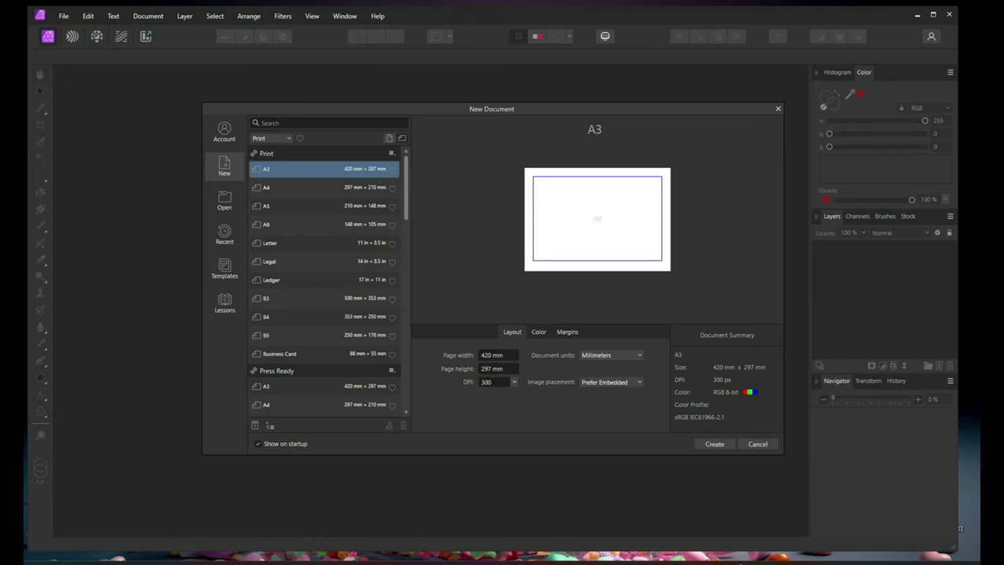
Browse the New Document page-size presets past A5 and Legal
key(Down)
key(Down)
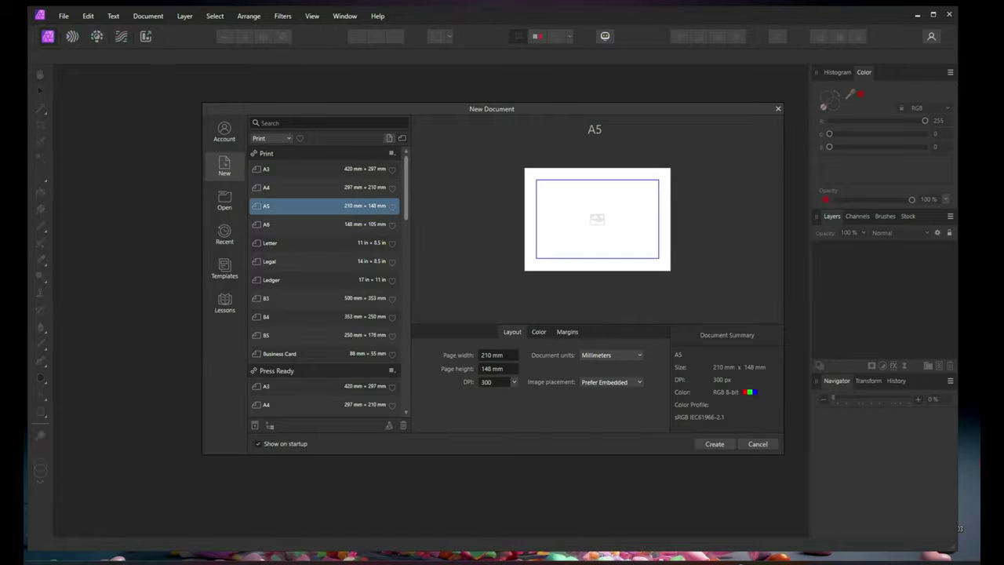
key(Down)
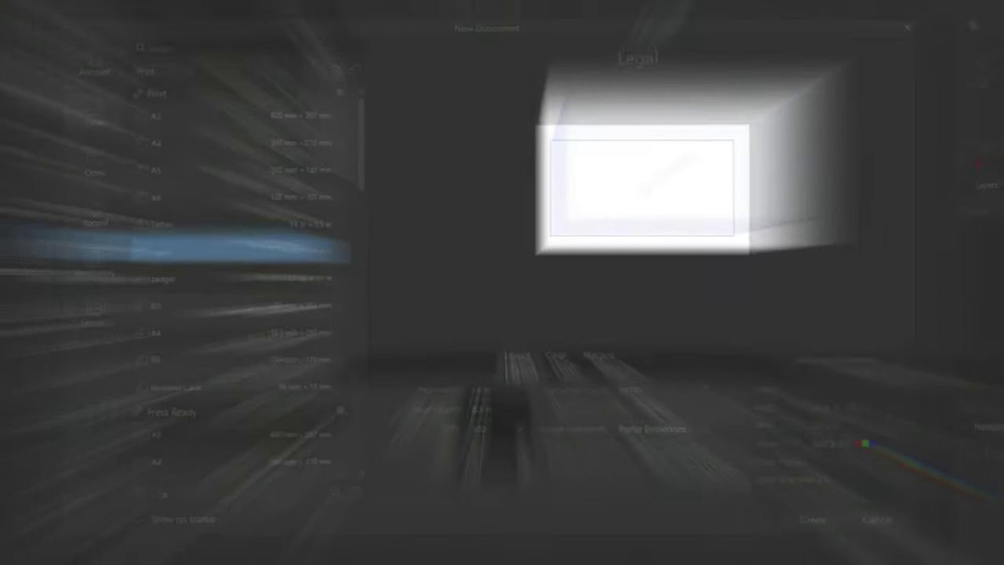
key(Down)
key(Down)
scroll(328, 282, down, 2)
scroll(328, 282, down, 2)
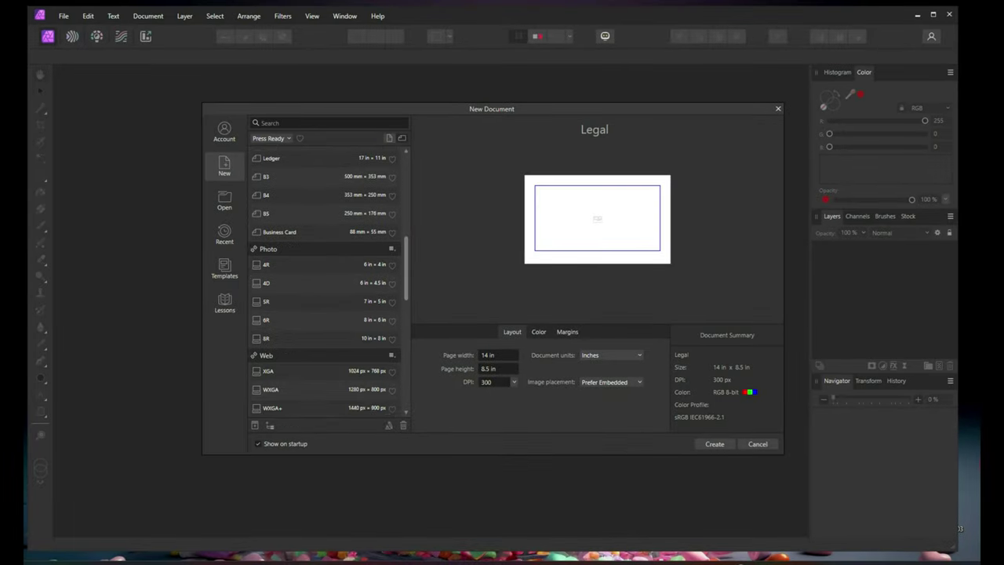
scroll(328, 283, down, 2)
Switch to Templates and open the beach photo of the woman reading
click(224, 269)
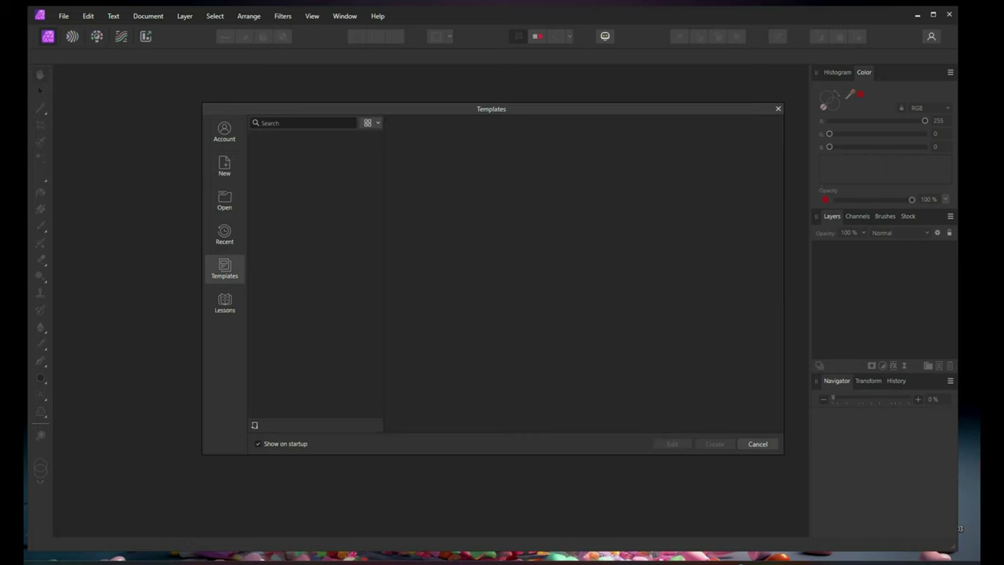
click(225, 200)
double_click(410, 172)
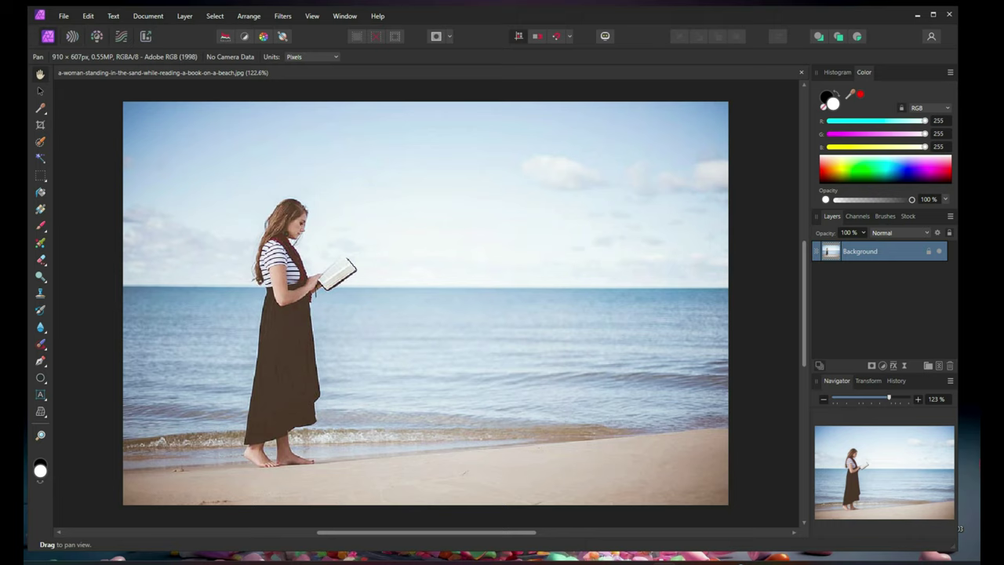
Close the woman-reading photo and open the couple-under-moon beach image
key(ctrl+w)
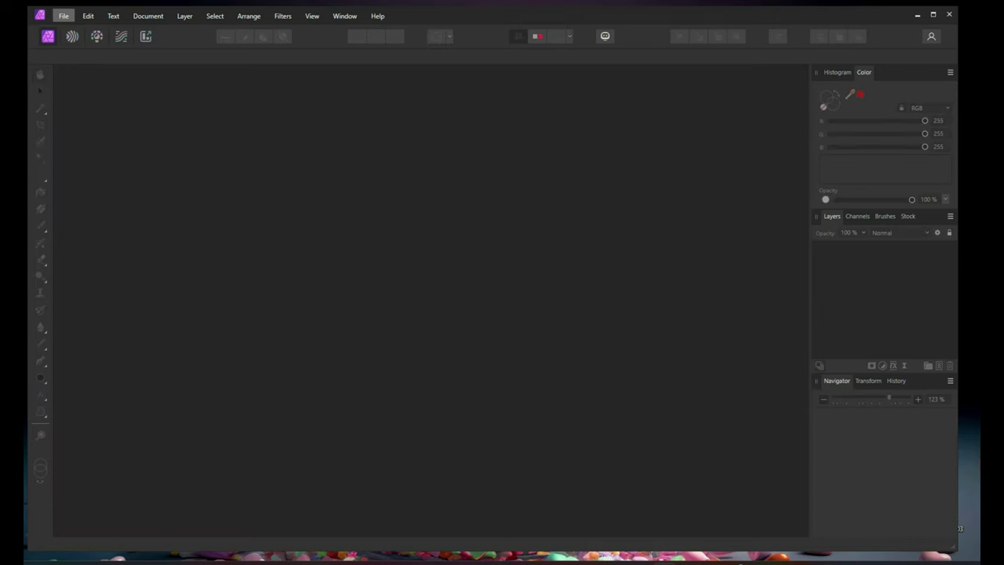
click(64, 16)
click(73, 146)
scroll(405, 200, down, 2)
scroll(405, 200, down, 2)
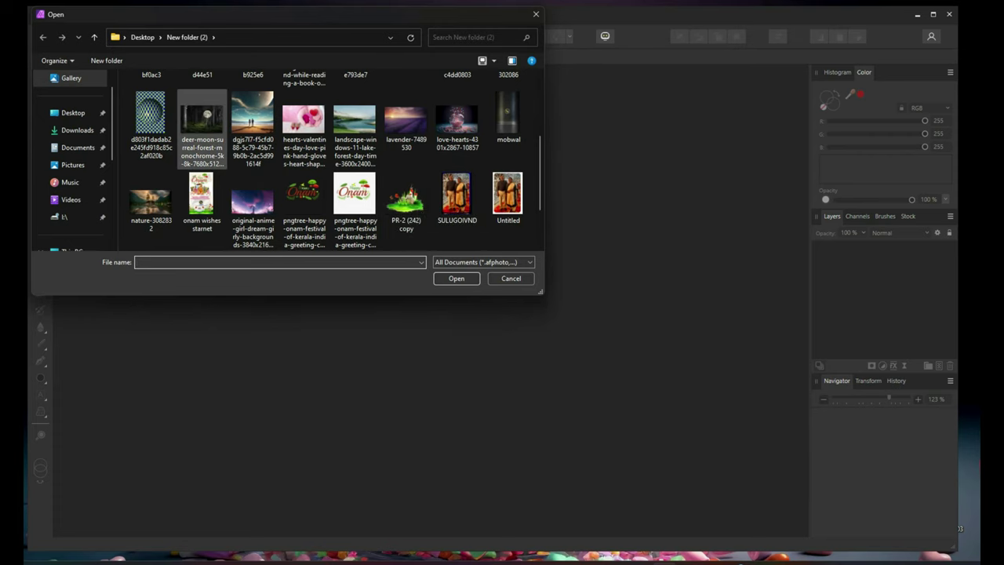
double_click(252, 113)
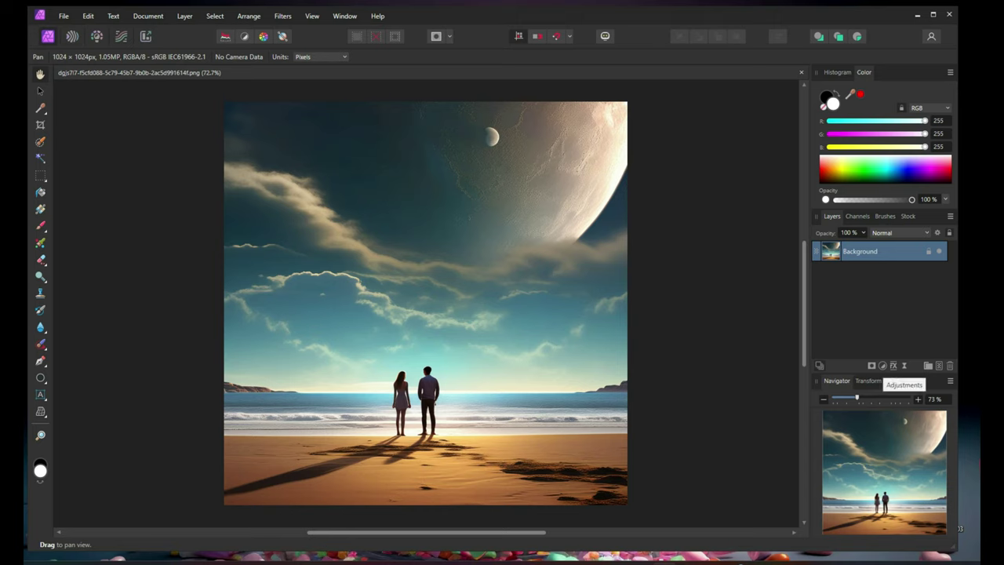
Add a Levels adjustment: black level 11%, gamma 0.847, output white 86%
click(882, 365)
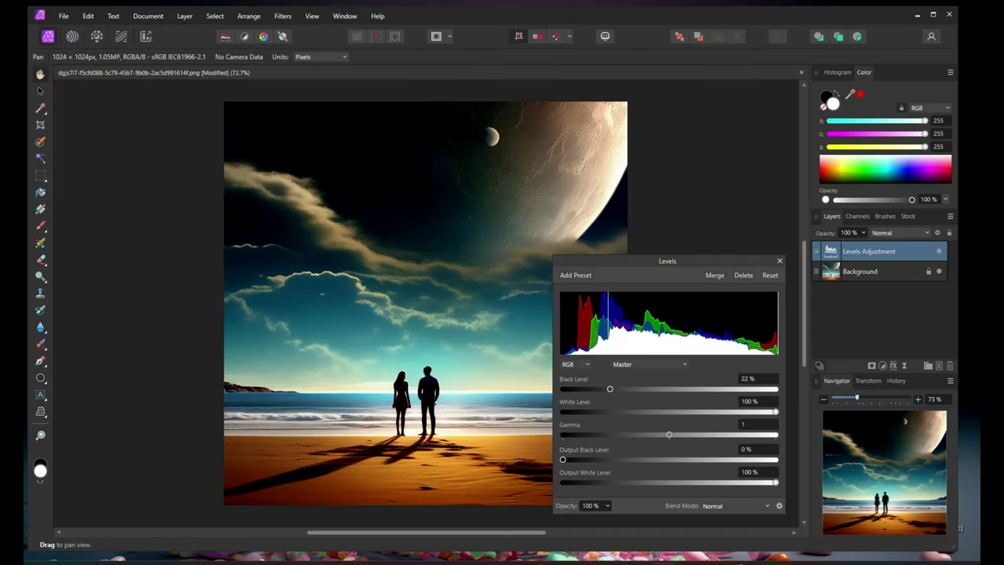
drag(590, 388, 585, 388)
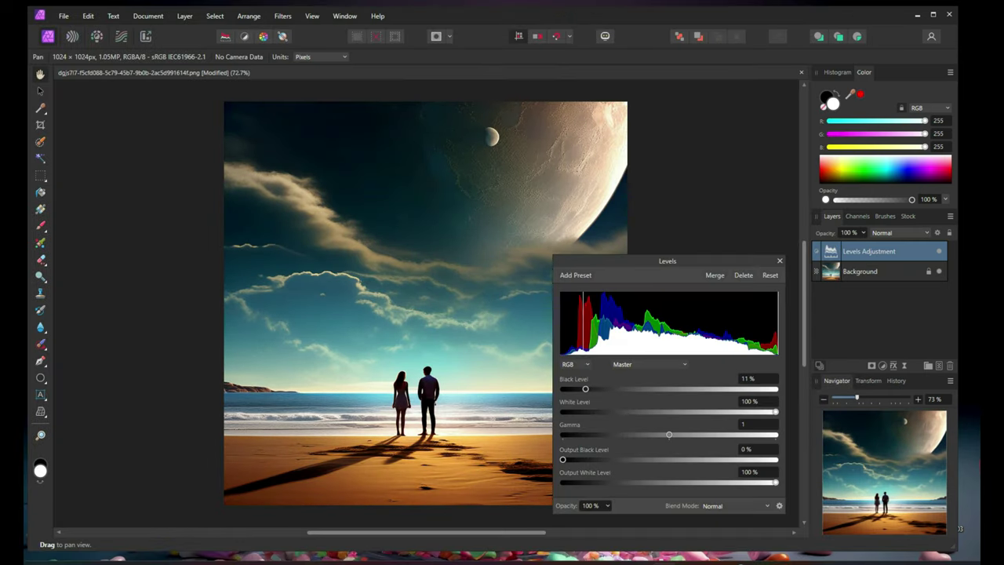
drag(669, 434, 652, 434)
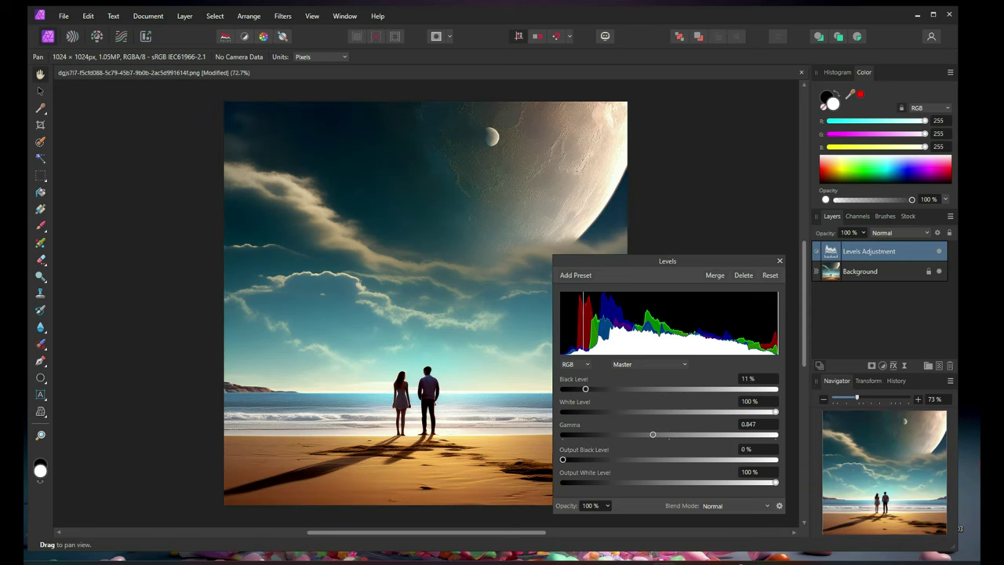
drag(775, 481, 744, 481)
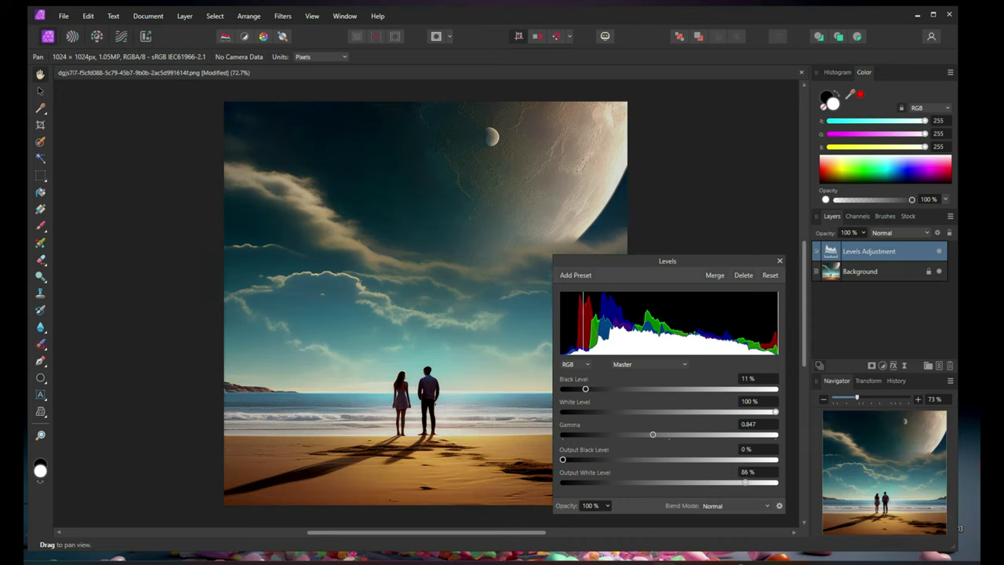
click(779, 261)
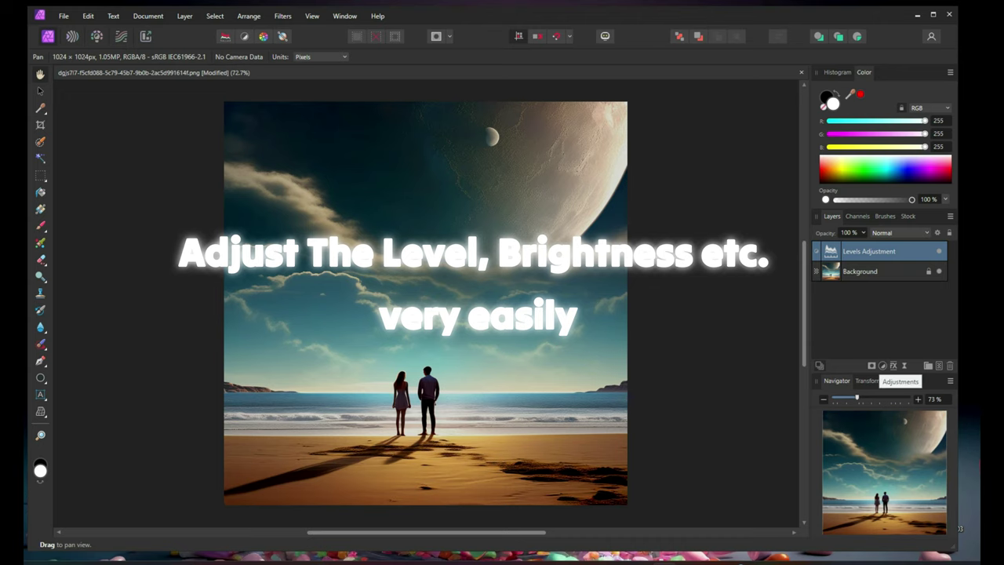
Add a Black & White adjustment above Levels and leave it hidden
click(882, 365)
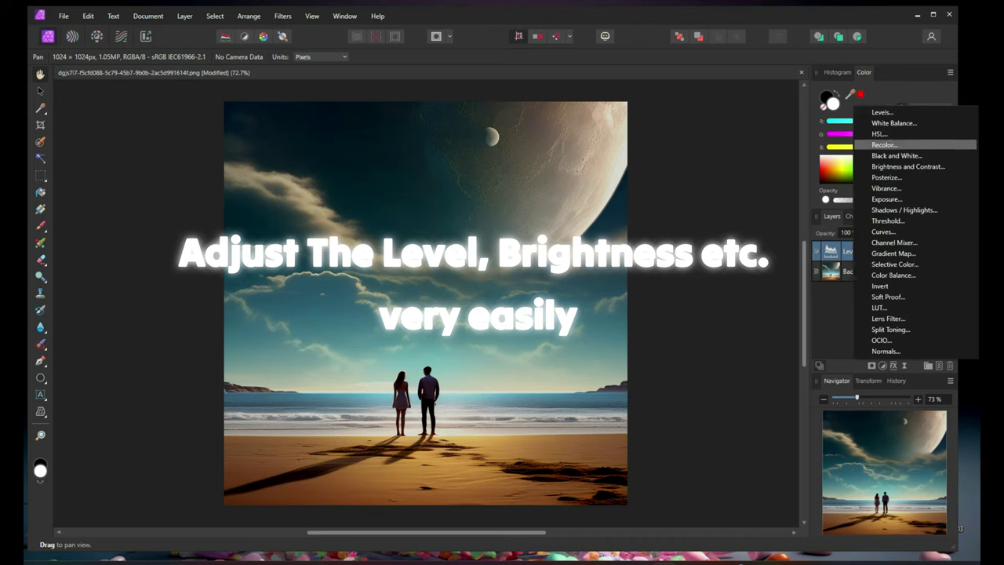
click(897, 155)
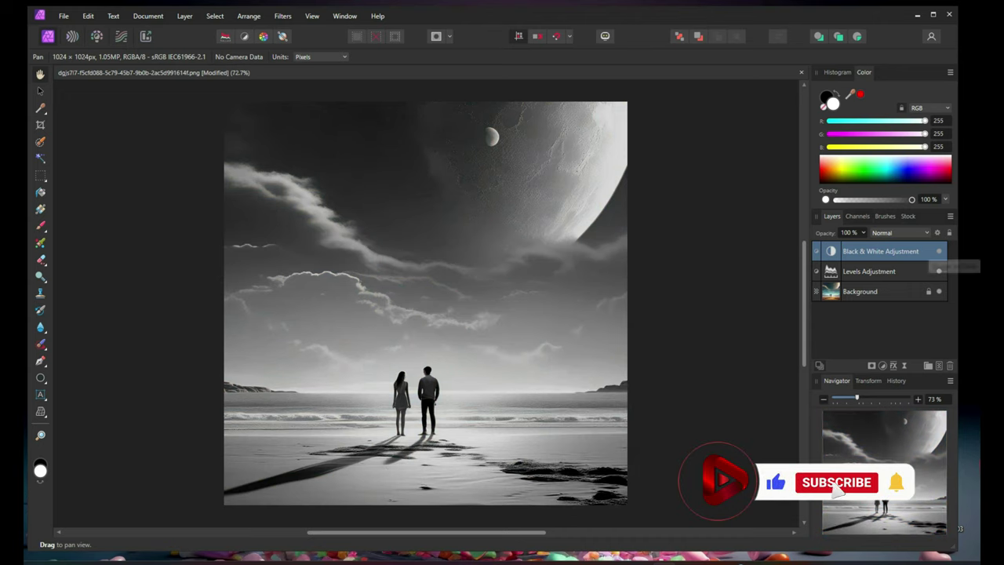
click(938, 251)
click(938, 251)
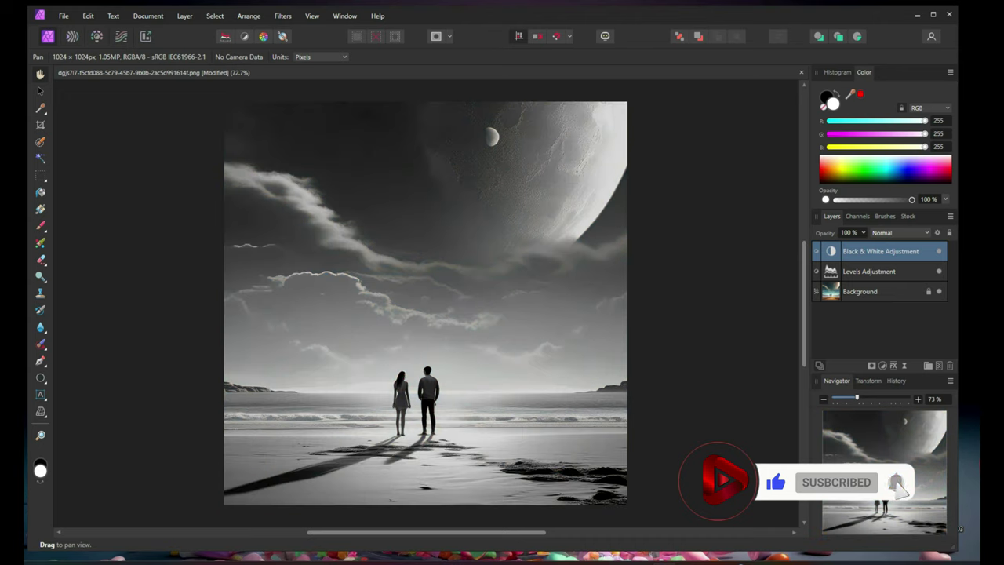
click(938, 270)
click(938, 250)
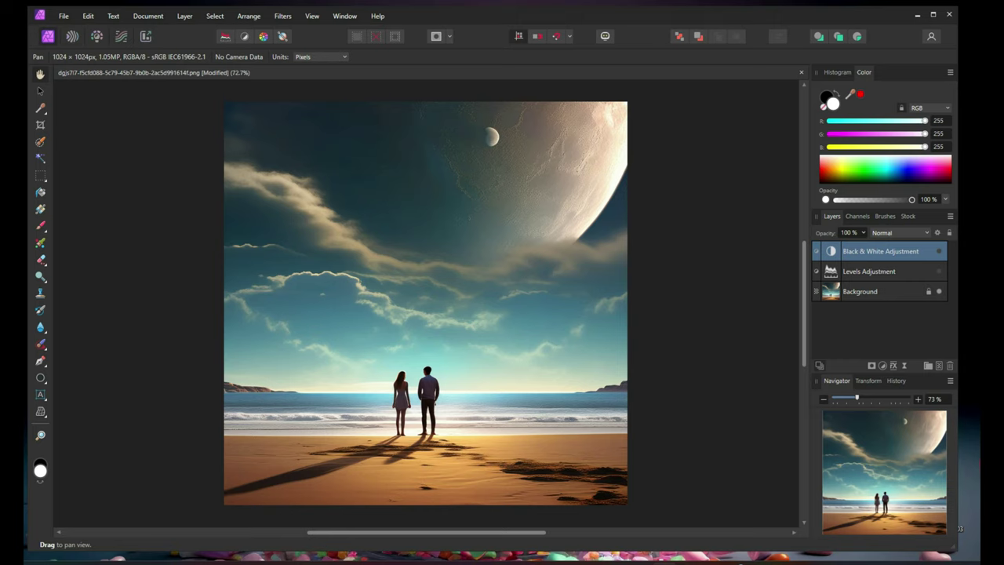
Add a Color Balance adjustment with Cyan/Red shifted to 39%
click(882, 365)
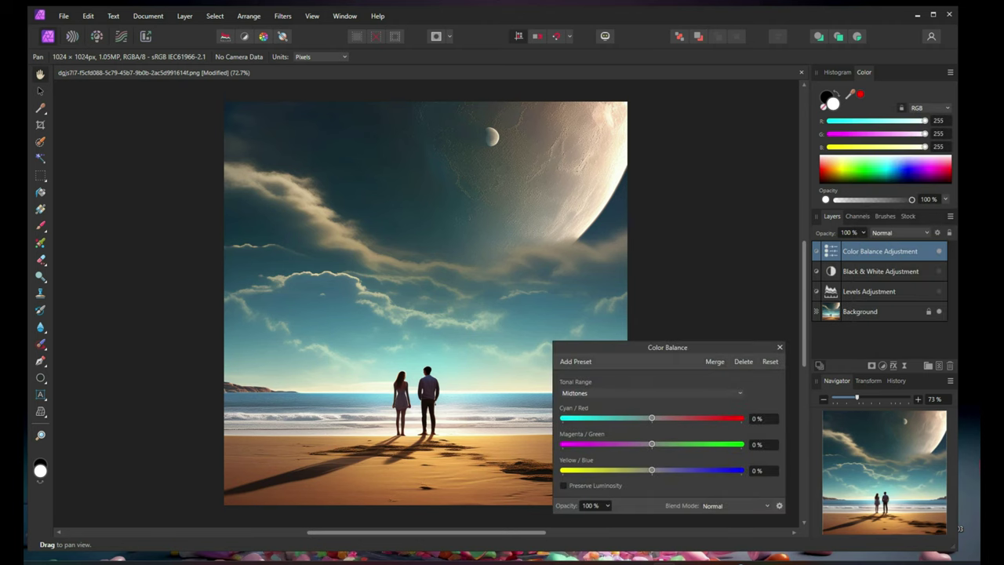
mouse_move(651, 418)
mouse_down()
mouse_move(687, 418)
mouse_move(585, 444)
mouse_move(668, 444)
mouse_move(657, 444)
mouse_move(662, 469)
mouse_up()
click(778, 346)
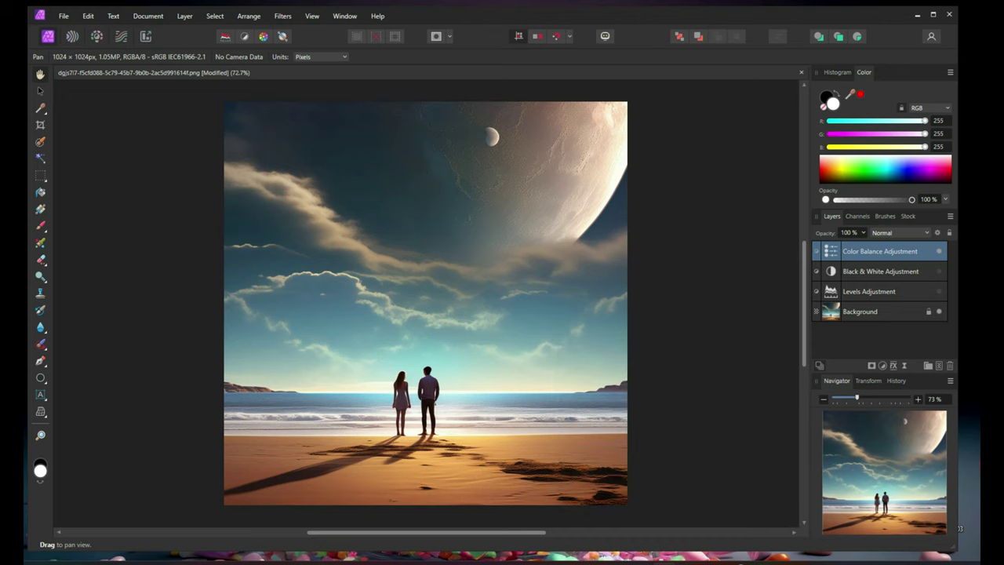
click(882, 365)
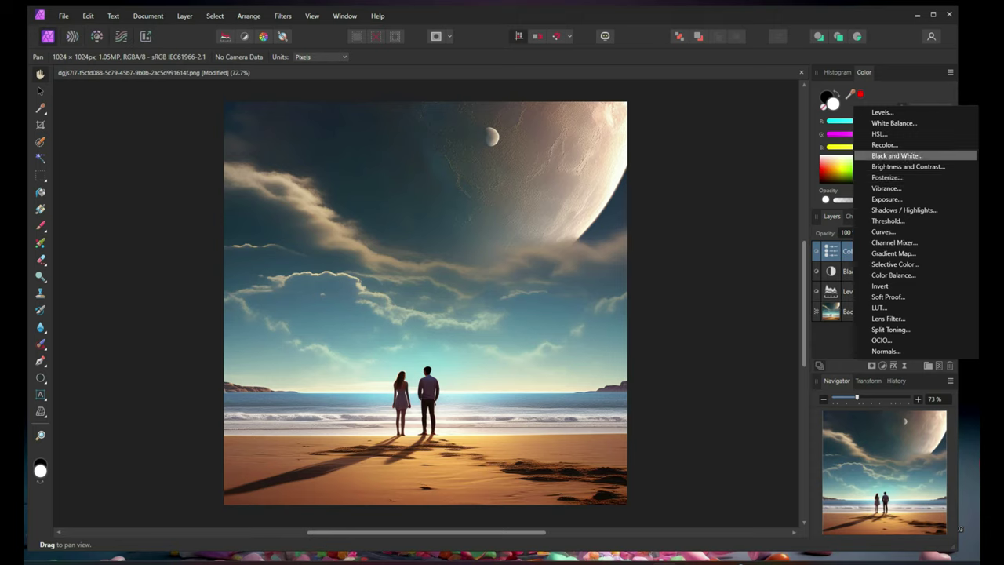
key(Escape)
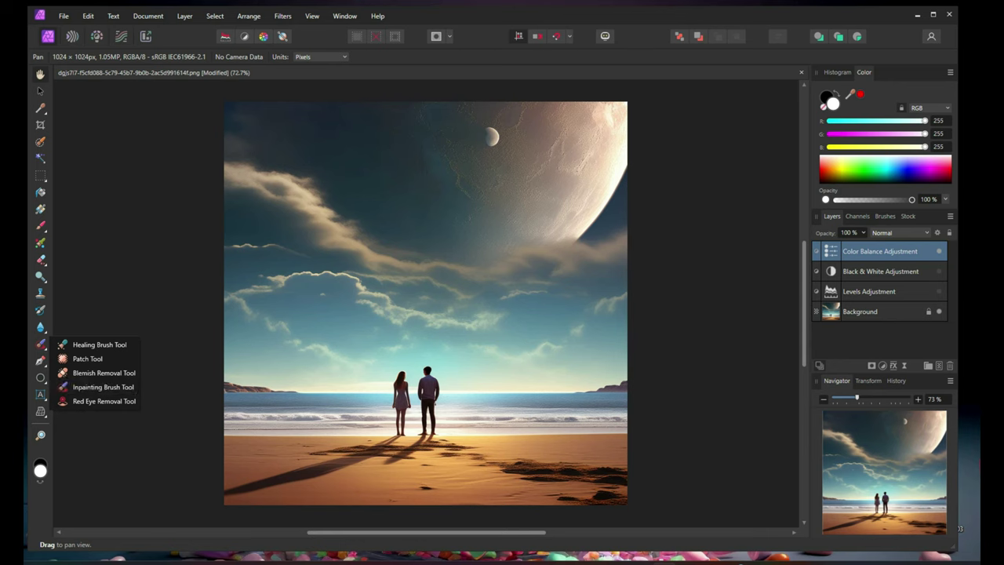
Pick the Inpainting Brush and set its width to 53 px
click(79, 411)
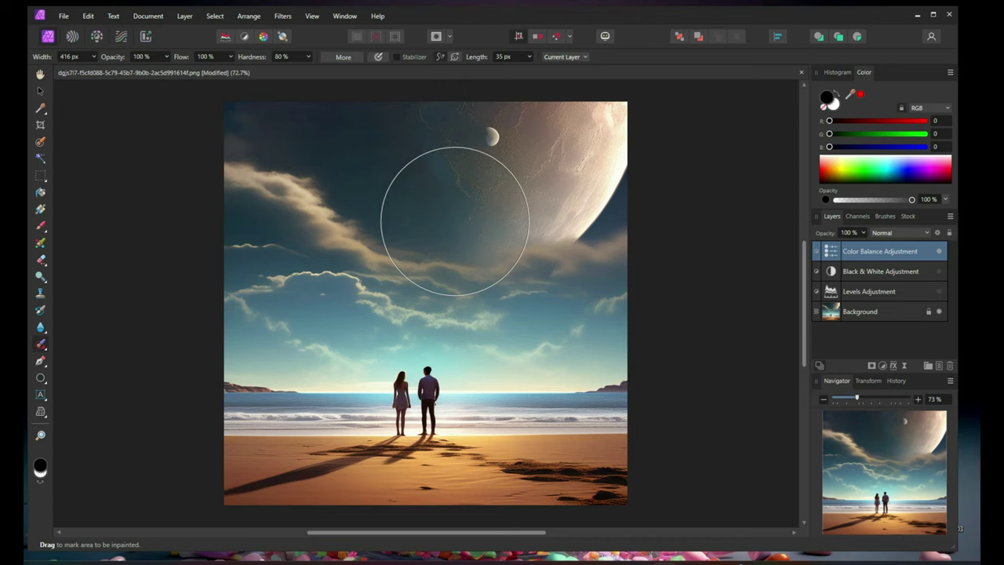
click(93, 57)
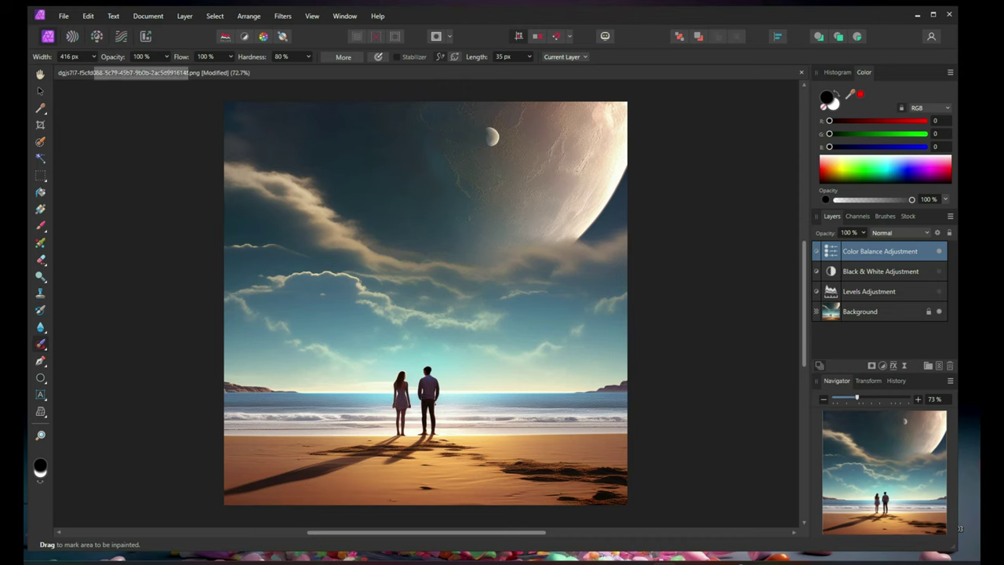
drag(95, 69, 73, 69)
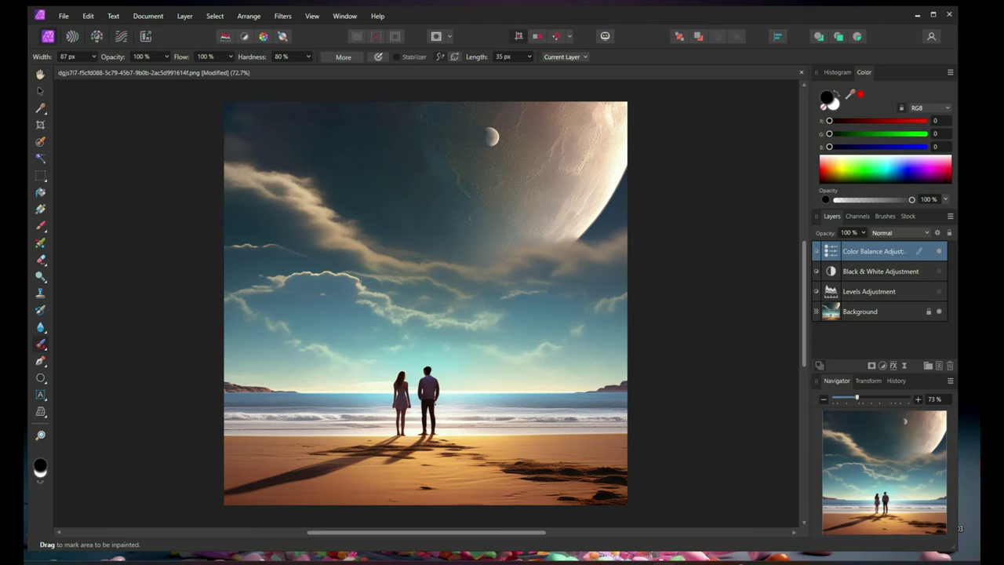
click(93, 56)
drag(95, 69, 91, 69)
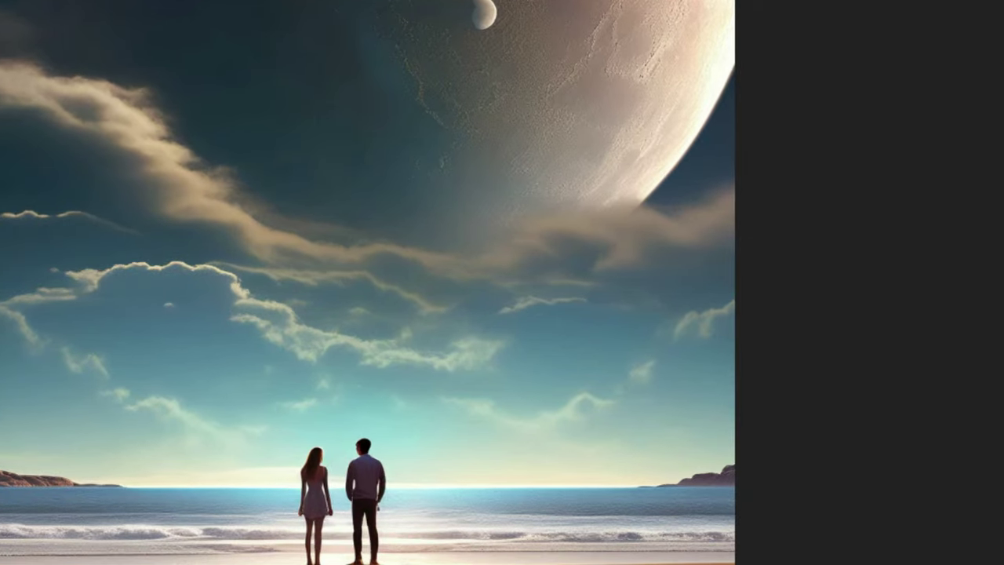
Paint out the woman and man, then undo both removals to restore the couple
mouse_move(313, 445)
mouse_down()
mouse_move(301, 553)
mouse_move(323, 557)
mouse_move(336, 502)
mouse_up()
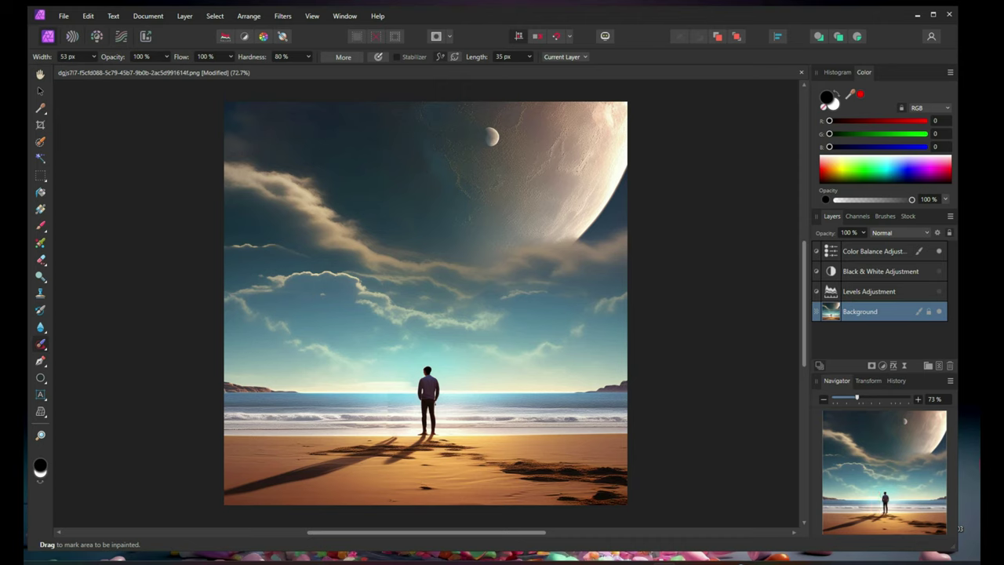
mouse_move(423, 363)
mouse_down()
mouse_move(427, 435)
mouse_move(437, 436)
mouse_move(441, 368)
mouse_up()
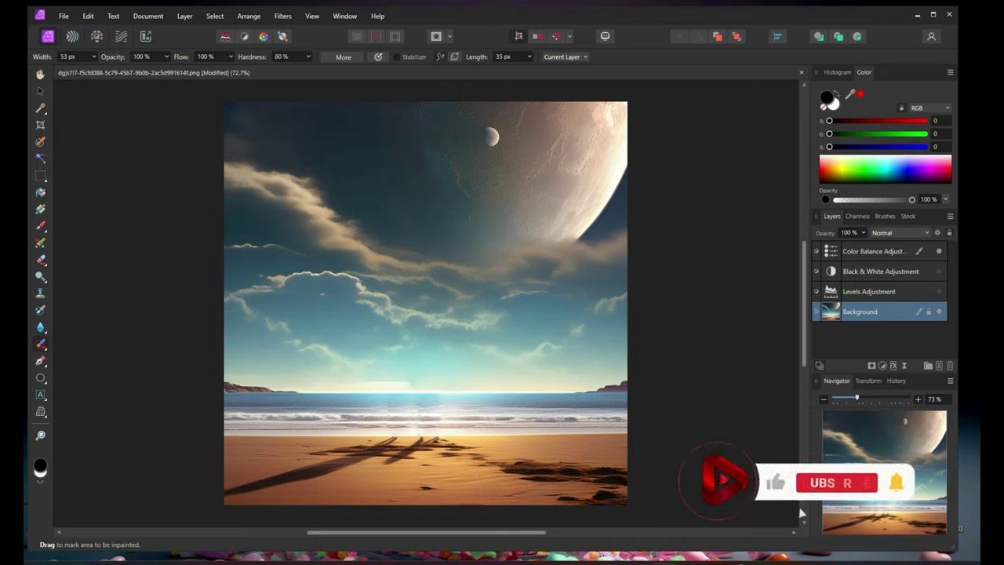
drag(416, 388, 415, 428)
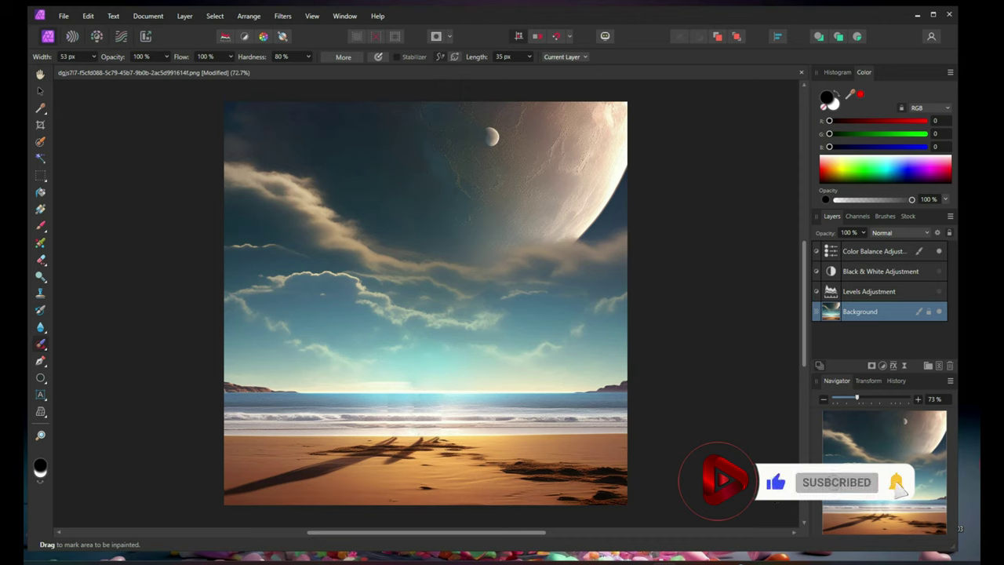
key(ctrl+z)
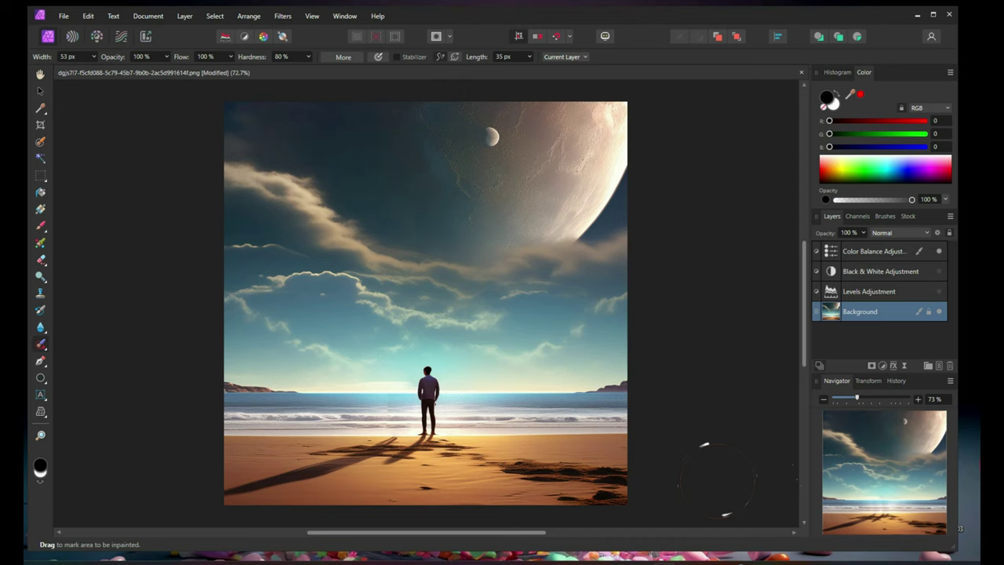
key(ctrl+z)
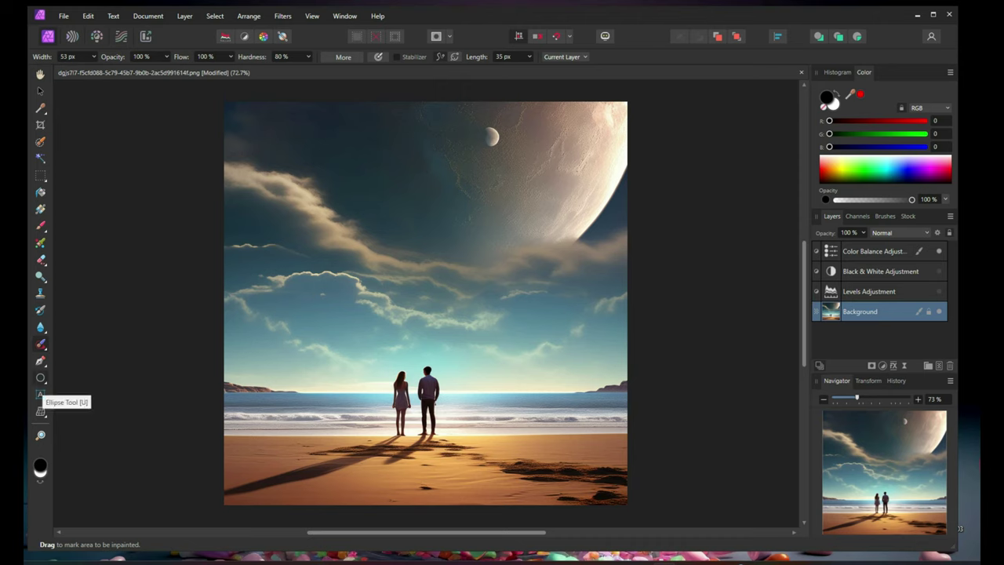
Draw a white circle in the sky and duplicate the beach Background layer
click(40, 378)
drag(313, 190, 464, 340)
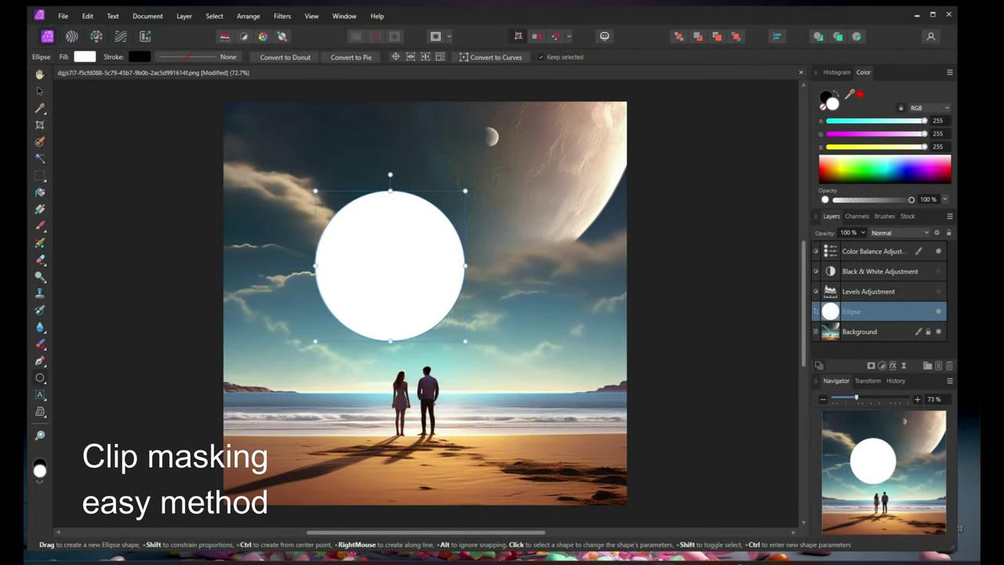
click(859, 330)
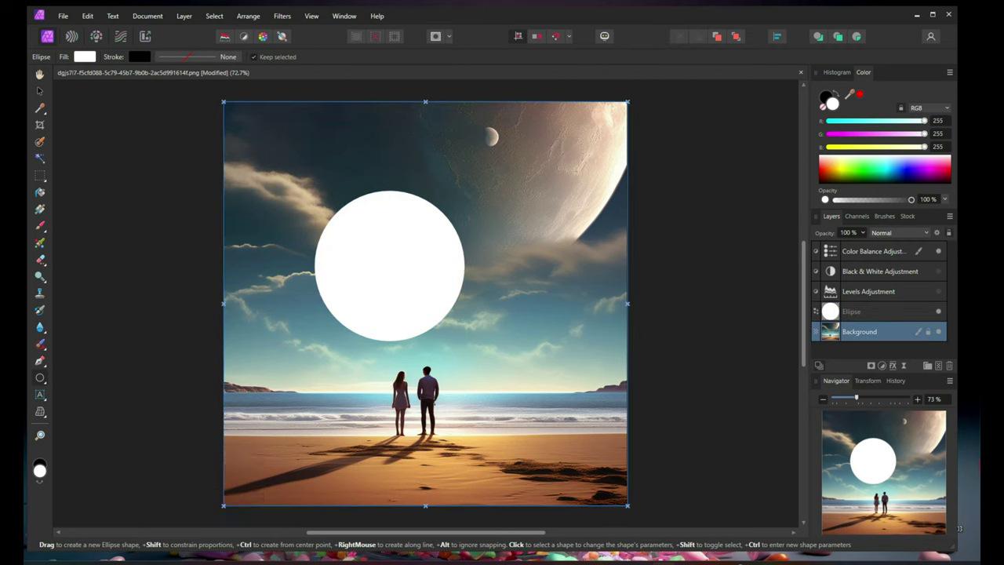
right_click(831, 330)
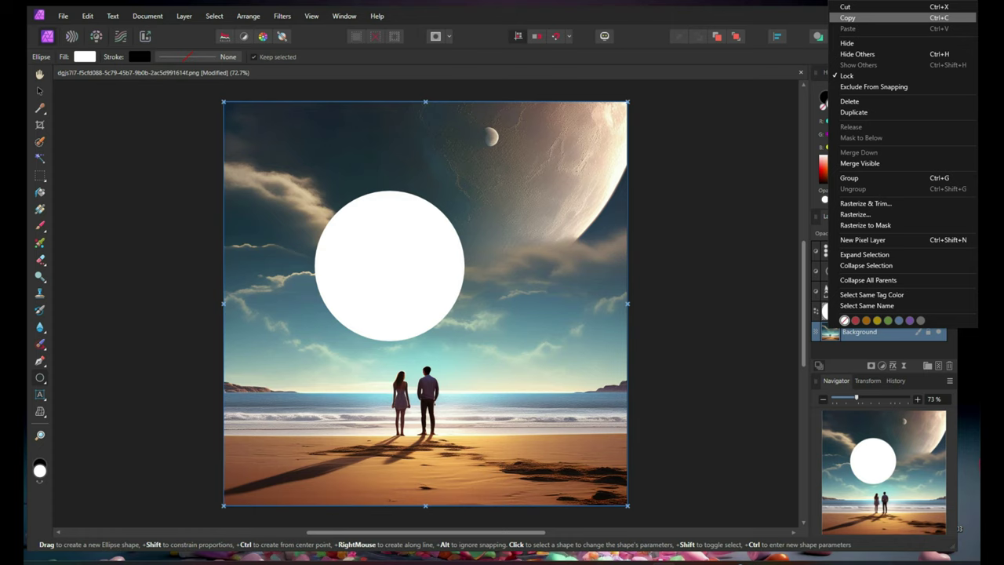
key(Escape)
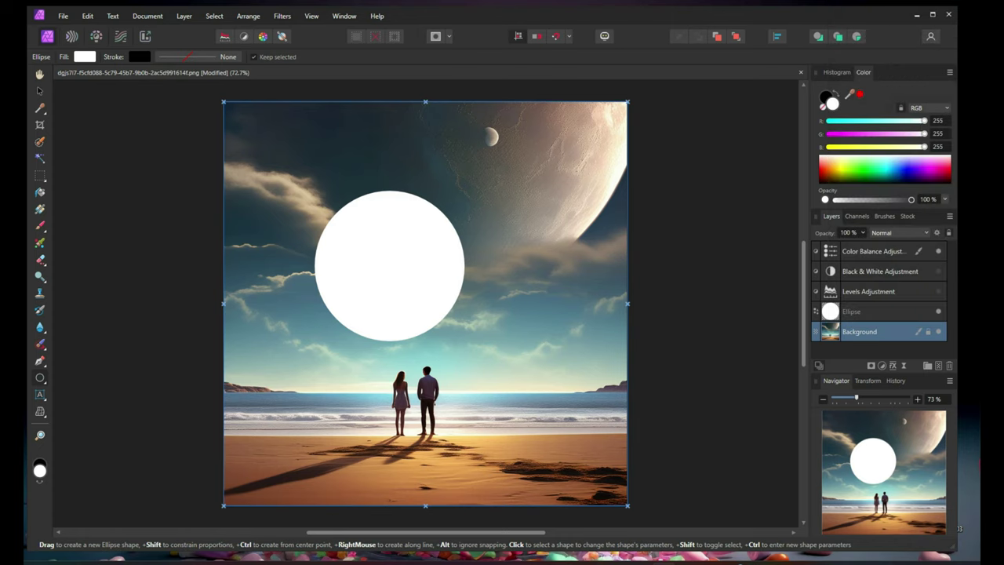
key(ctrl+j)
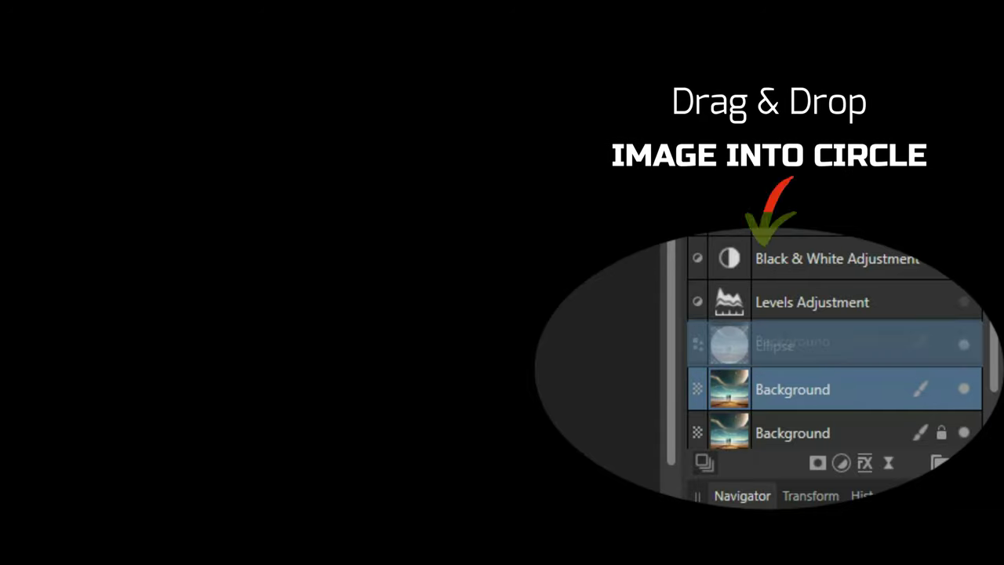
Clip the duplicate Background inside the Ellipse and shrink the clipped photo
drag(729, 343, 730, 345)
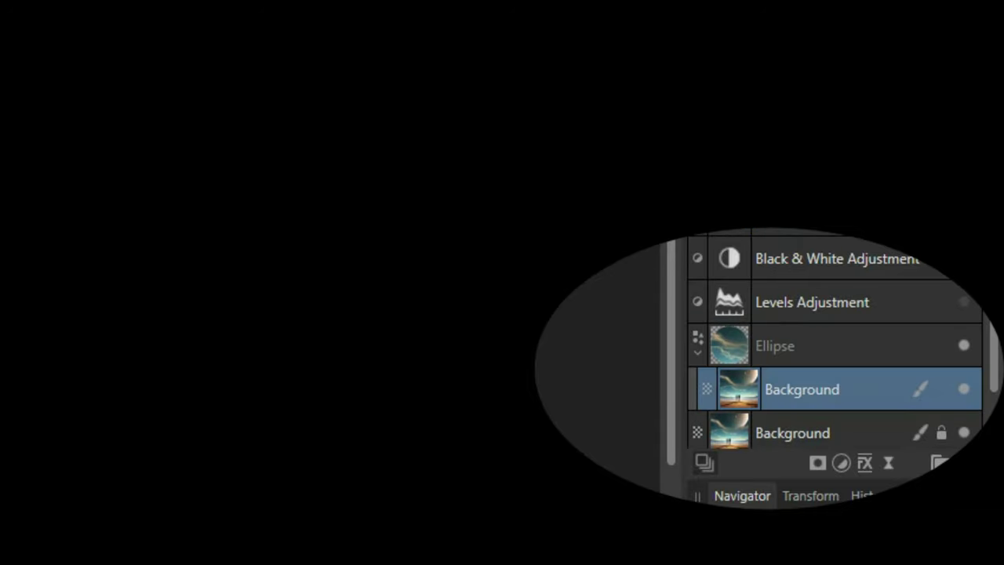
double_click(801, 389)
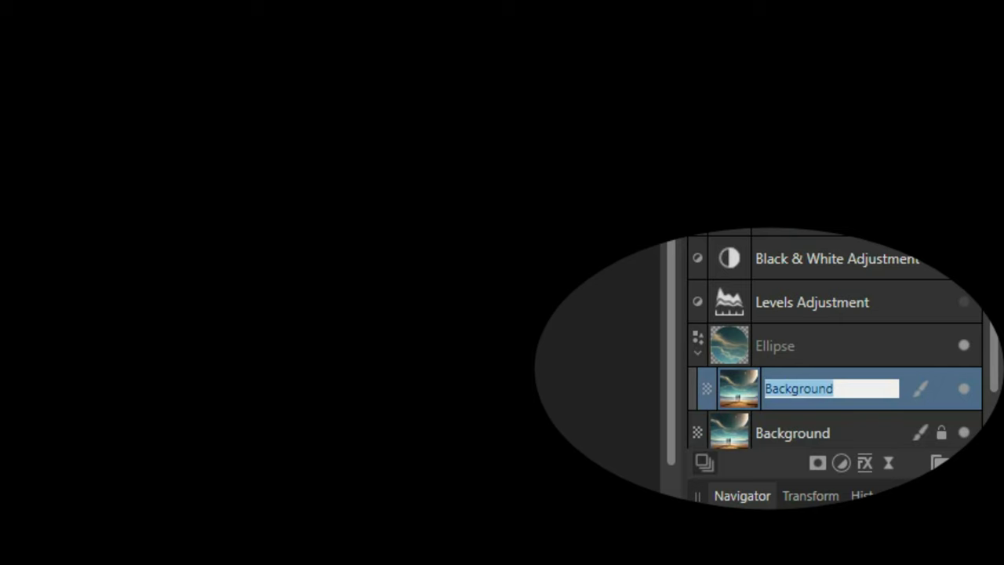
key(Escape)
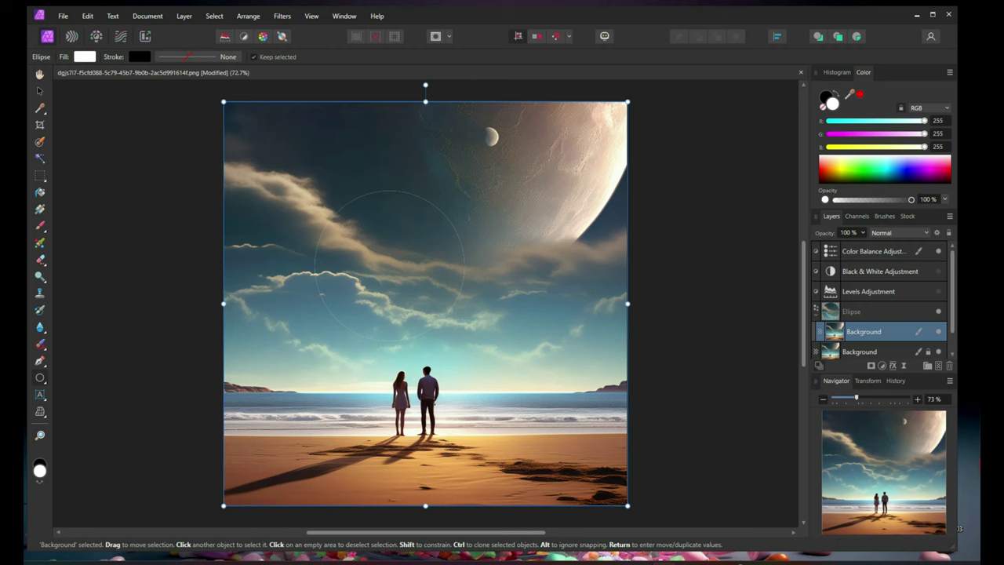
drag(224, 101, 456, 334)
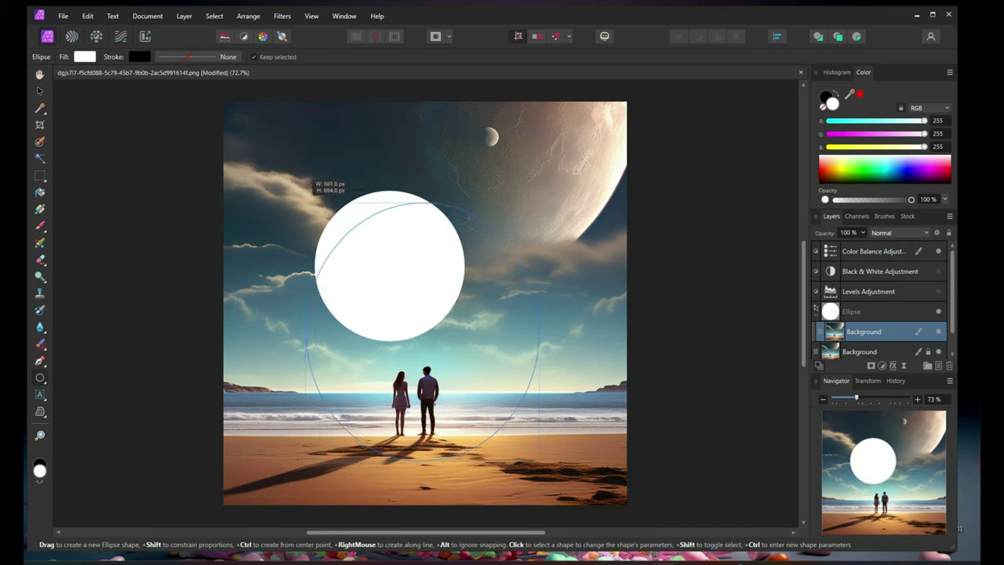
drag(457, 334, 305, 202)
key(ctrl+z)
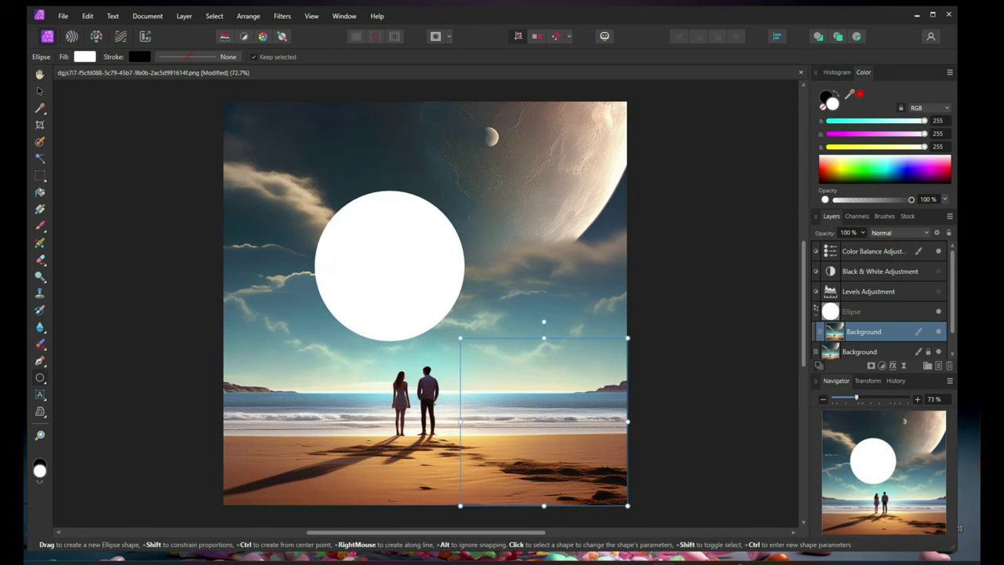
Move the clipped beach photo into the circle and deselect it
key(v)
drag(544, 422, 387, 262)
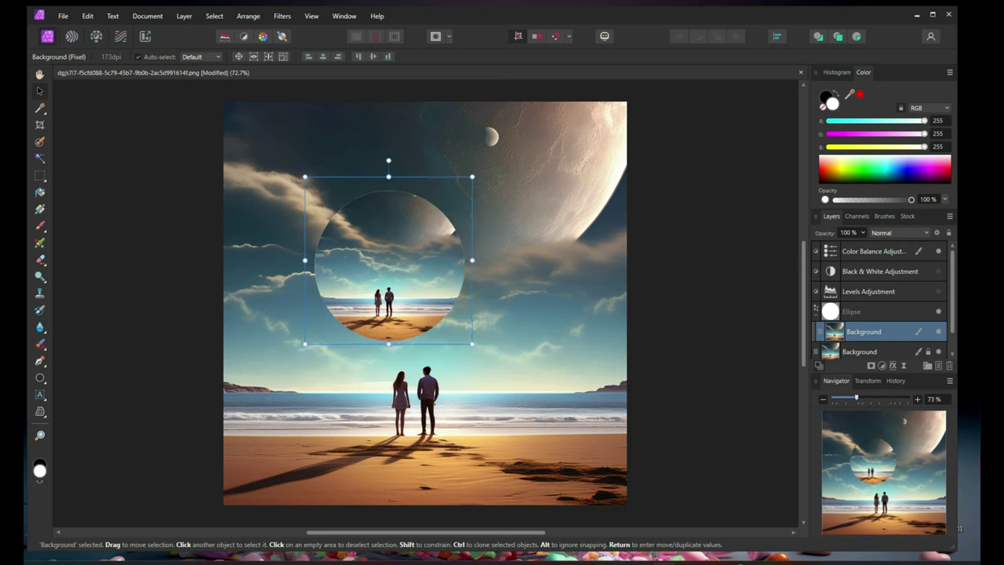
drag(386, 262, 392, 266)
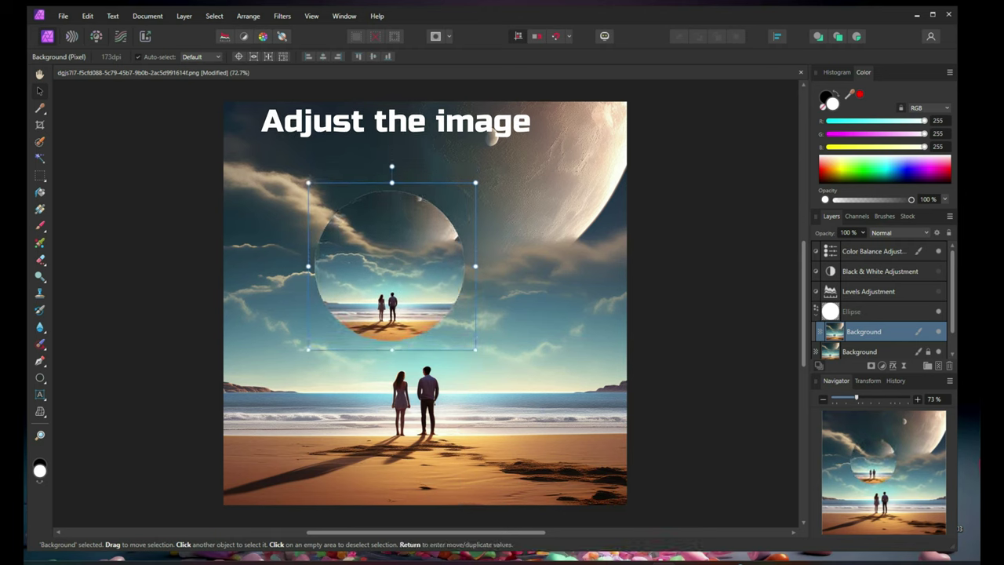
key(ctrl+d)
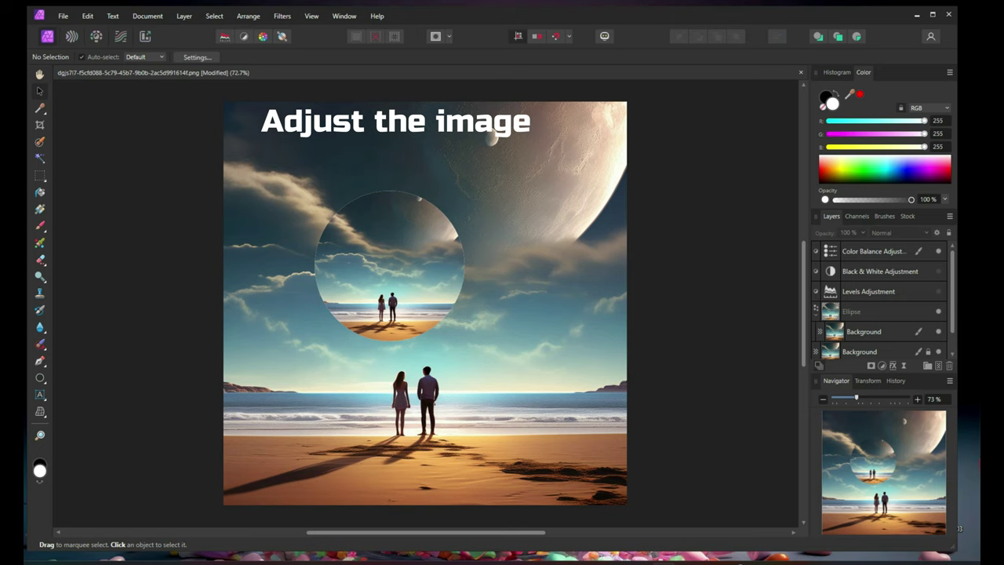
Select the locked Background layer and start a new A3 print document (420 × 297 mm)
scroll(878, 298, down, 1)
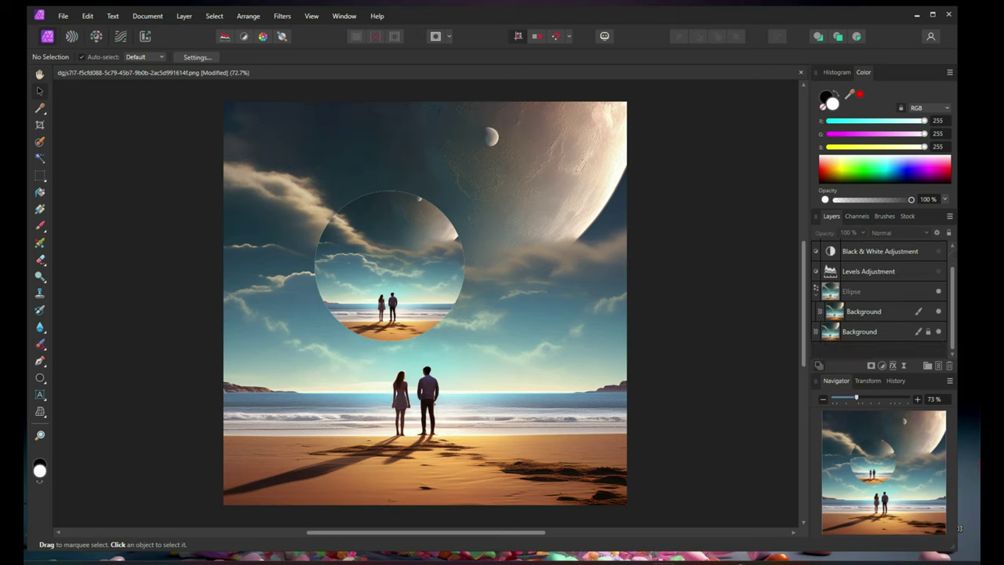
click(859, 331)
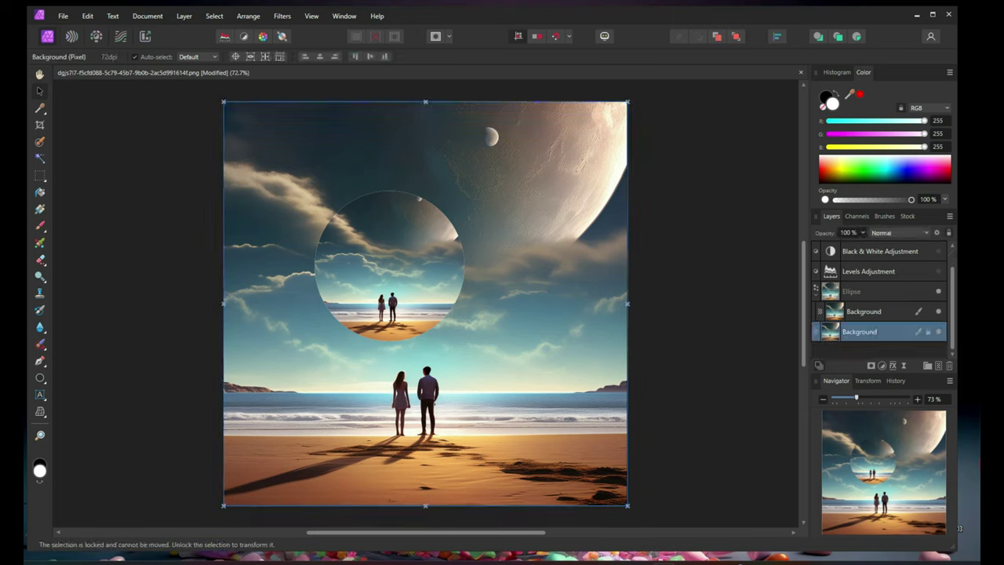
right_click(40, 377)
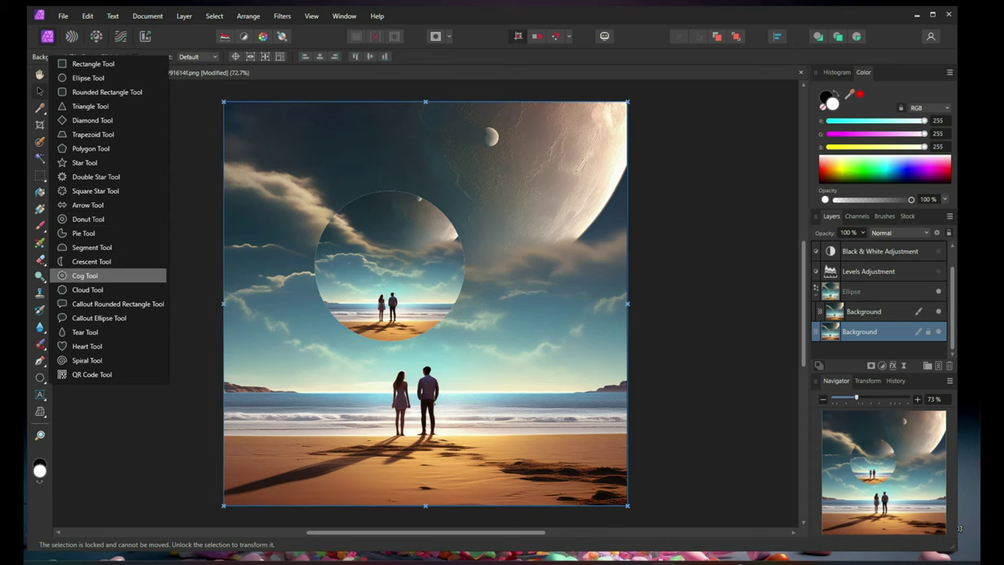
key(alt+f)
key(Escape)
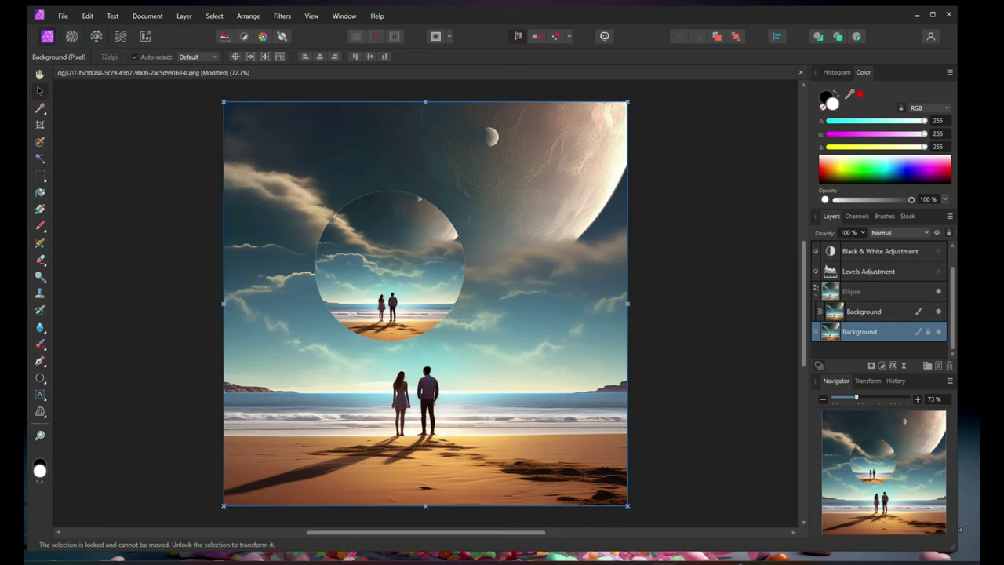
key(Down)
key(Return)
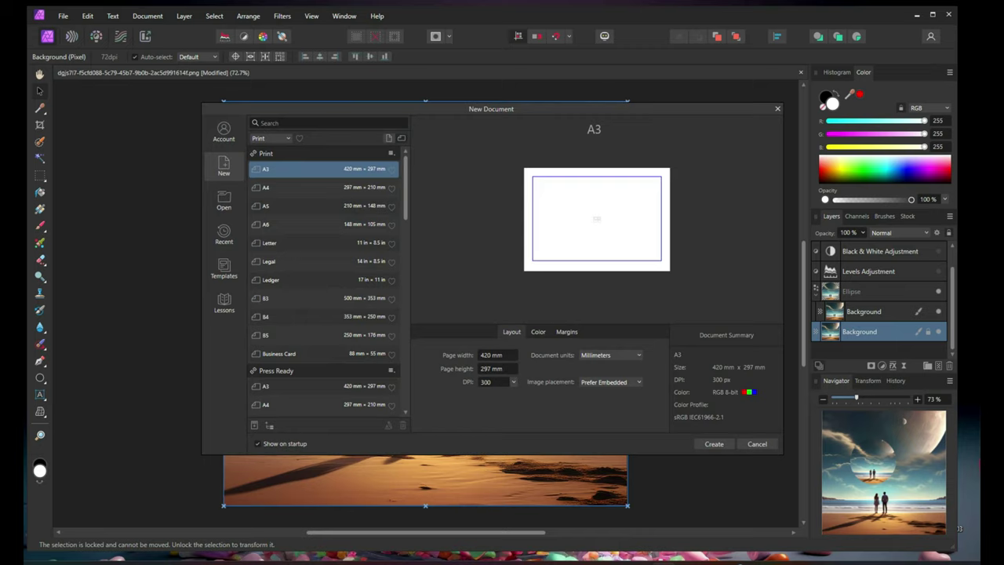
Create the blank A3 document and draw a cog in the middle of the page
key(Return)
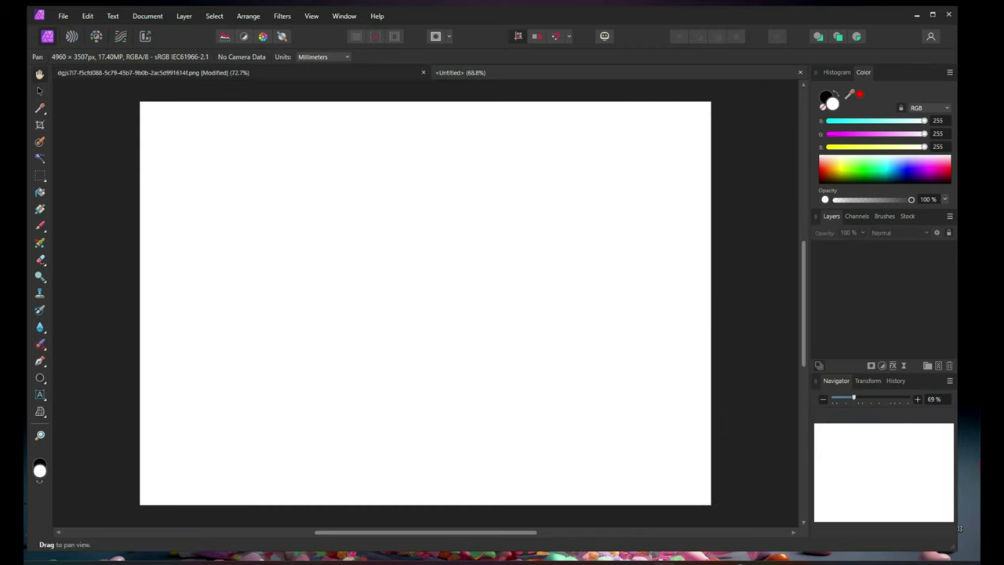
key(u)
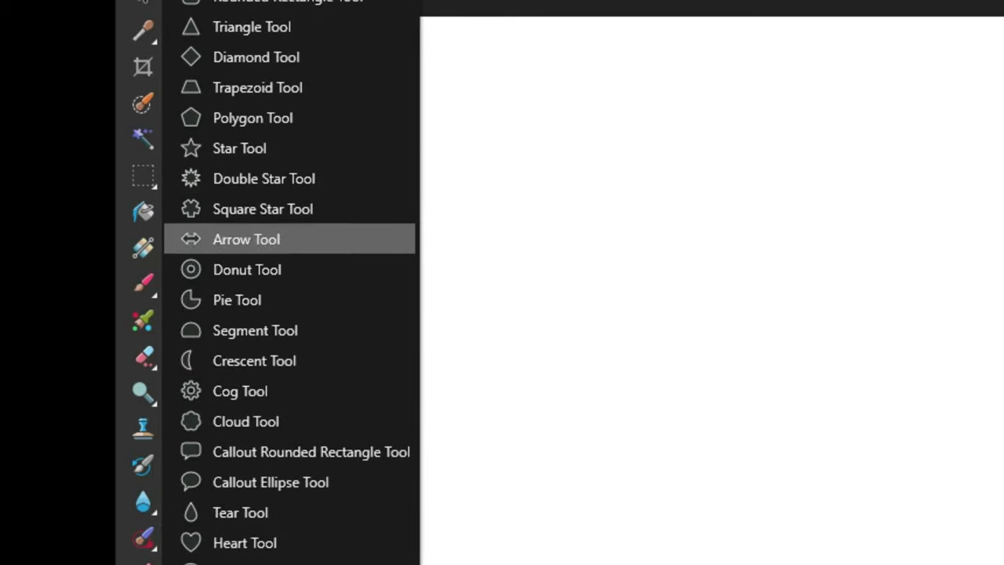
key(Escape)
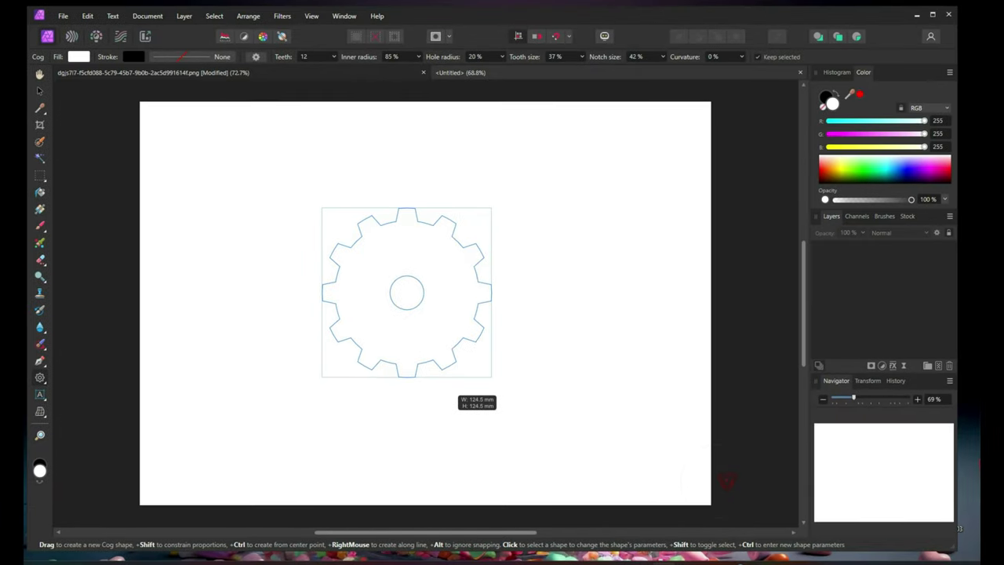
drag(491, 376, 491, 377)
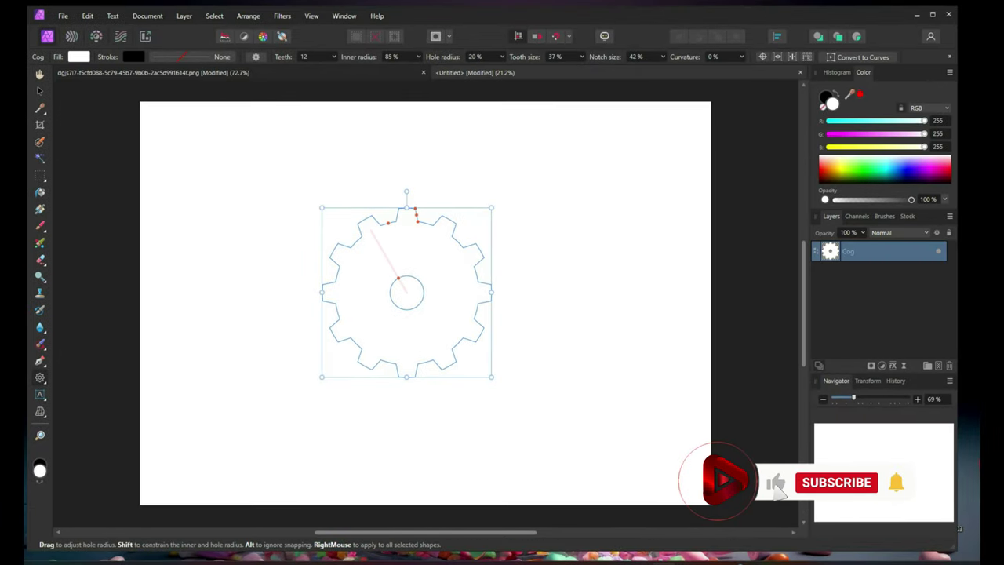
Enlarge the cog's central hole and give it 24 sharp, pointed teeth
drag(398, 278, 390, 263)
drag(406, 221, 406, 264)
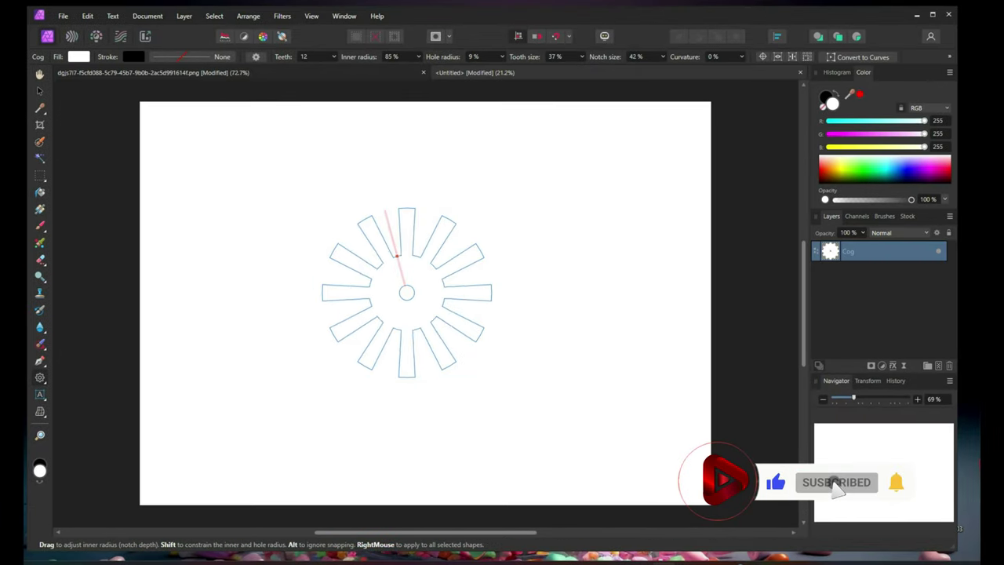
drag(414, 207, 407, 208)
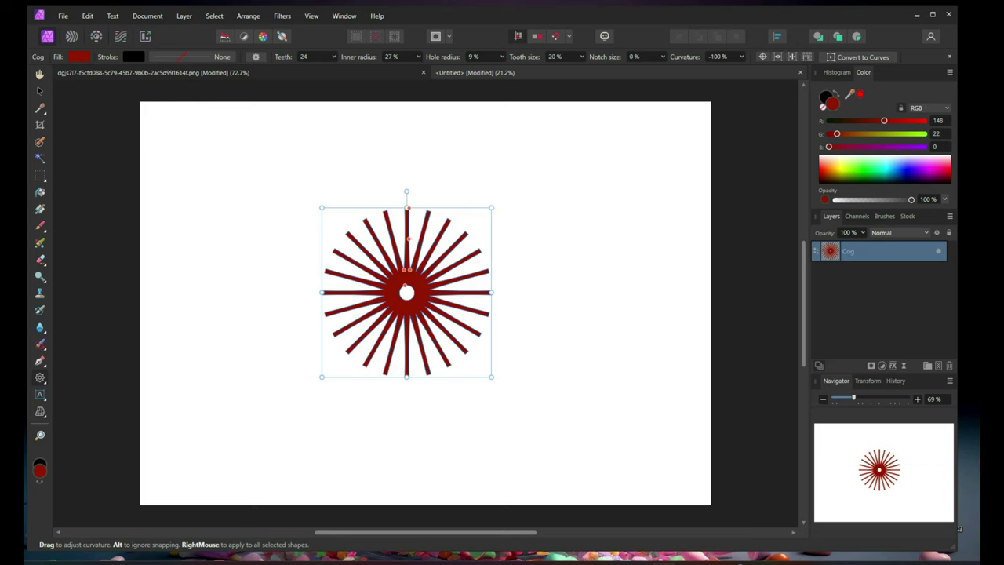
mouse_move(412, 209)
mouse_down()
mouse_move(410, 220)
mouse_move(246, 161)
mouse_move(254, 181)
mouse_up()
key(v)
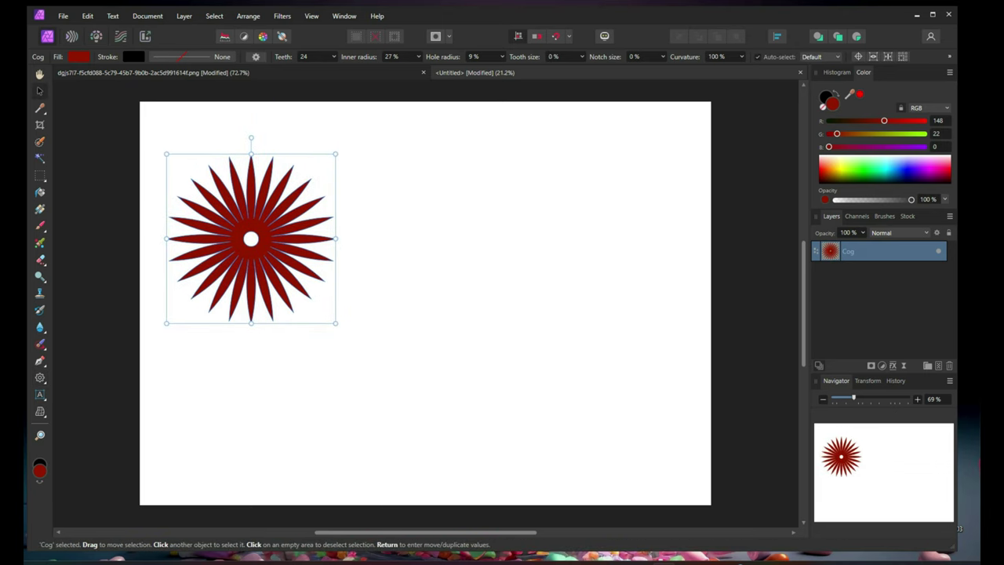
Draw a red triangle to the right of the cog
click(40, 377)
click(87, 105)
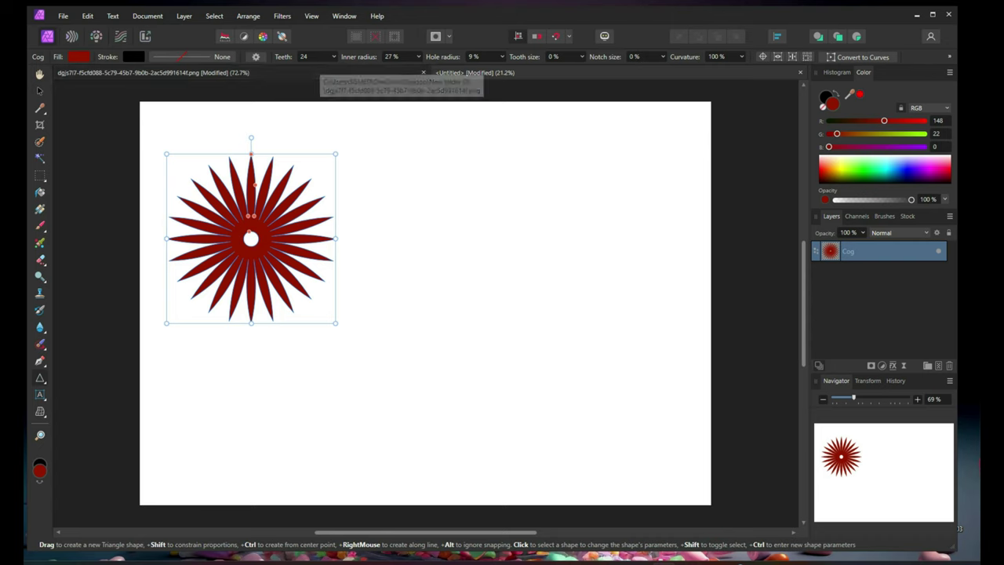
key(ctrl+d)
drag(397, 160, 558, 325)
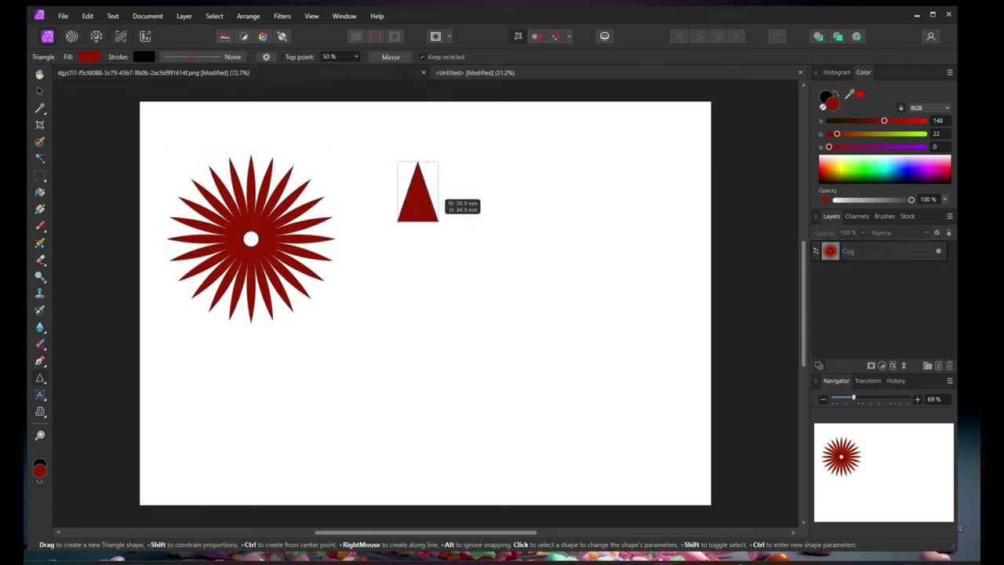
Try a multicolour gradient, undo the triangle, and draw a green rectangle beside the cog
key(g)
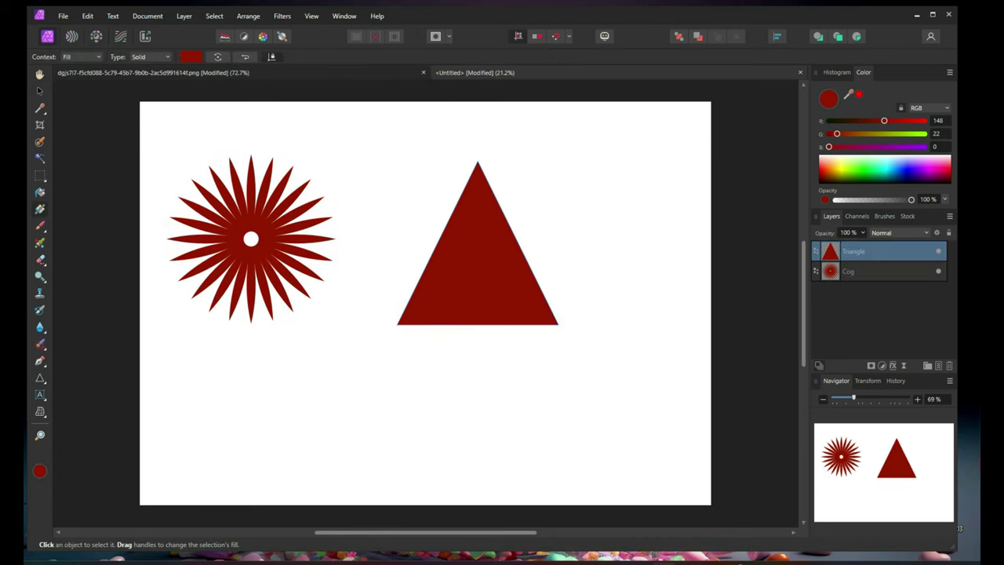
drag(424, 301, 490, 191)
mouse_move(399, 321)
mouse_down()
mouse_move(439, 312)
mouse_move(479, 162)
mouse_up()
key(ctrl+z)
key(ctrl+z)
key(ctrl+z)
key(ctrl+z)
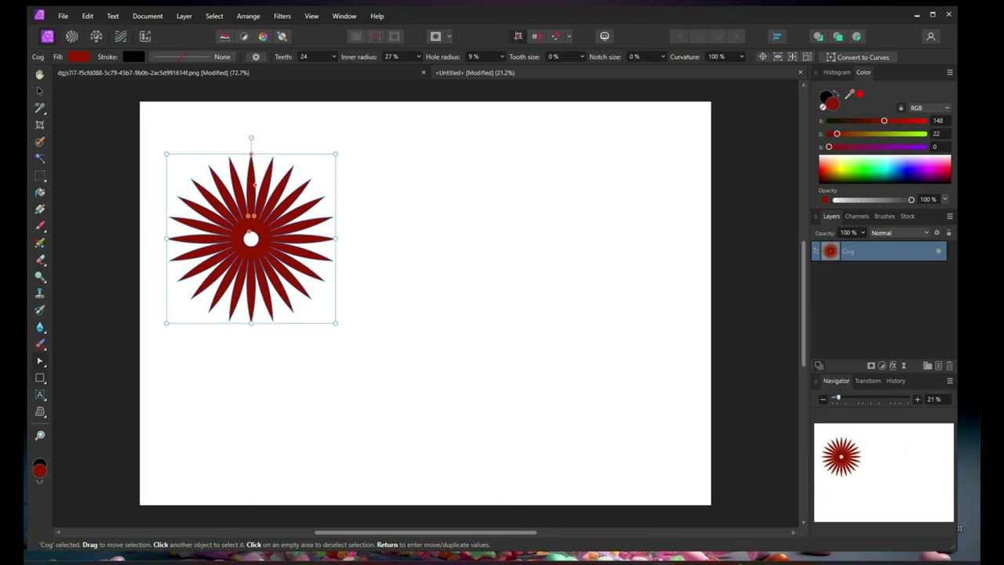
key(m)
mouse_move(408, 165)
mouse_down()
mouse_move(515, 280)
mouse_move(607, 432)
mouse_up()
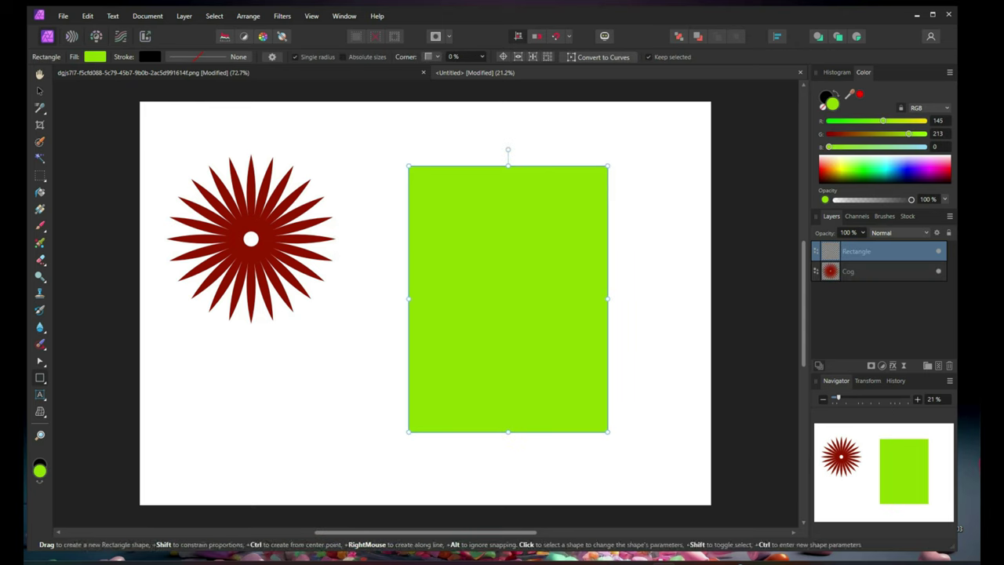
Place the purple starry image file over the green rectangle
key(alt+f)
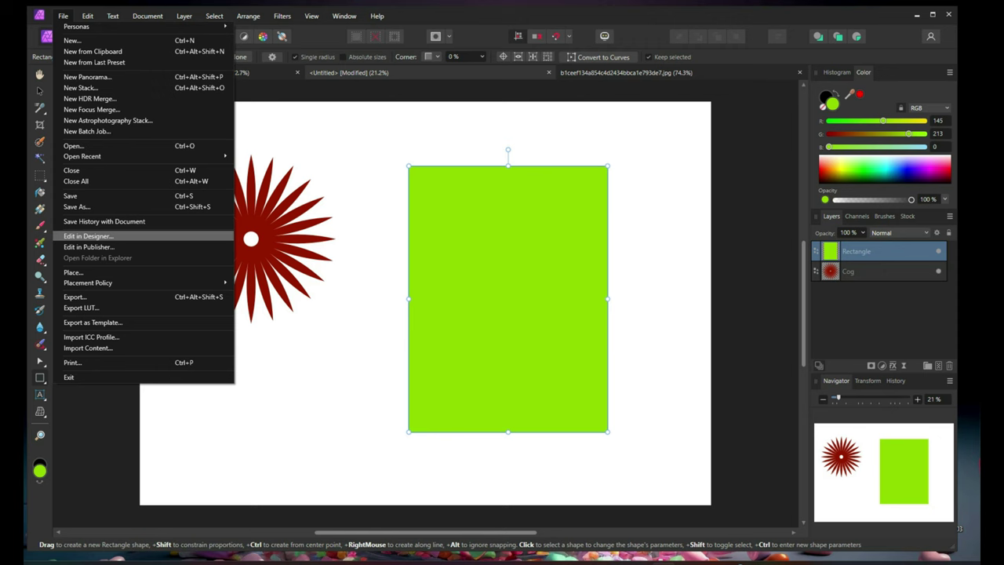
key(o)
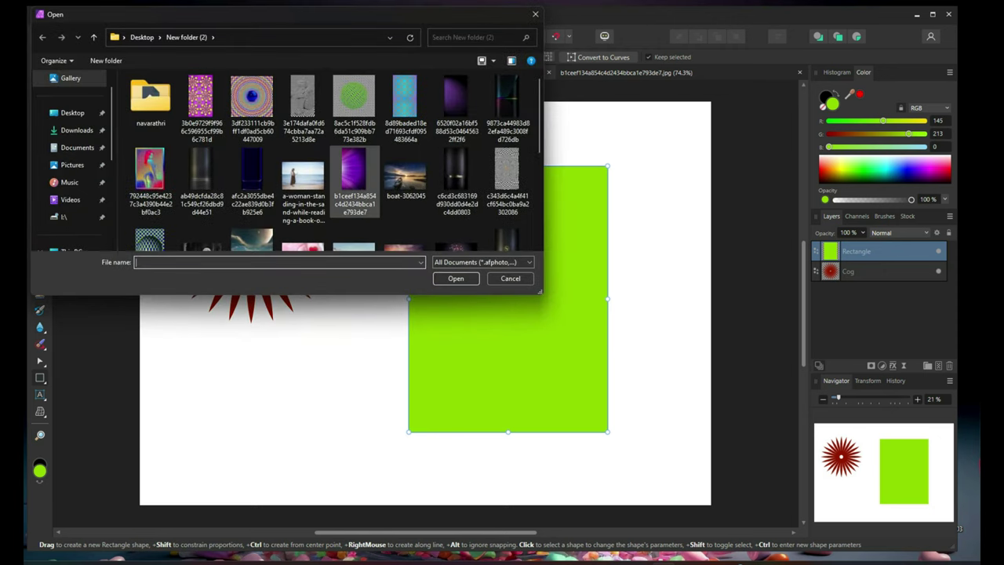
double_click(354, 170)
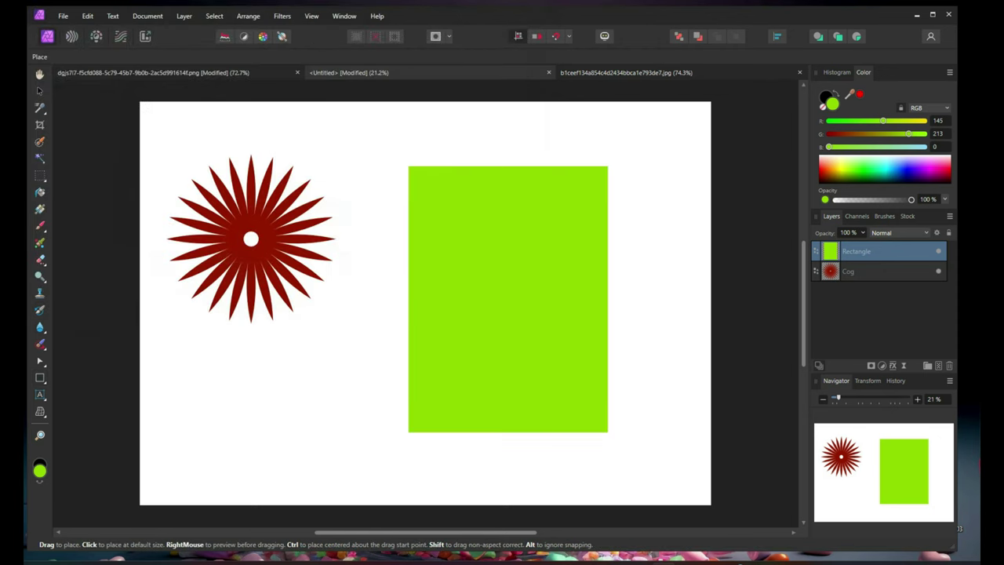
drag(320, 156, 481, 443)
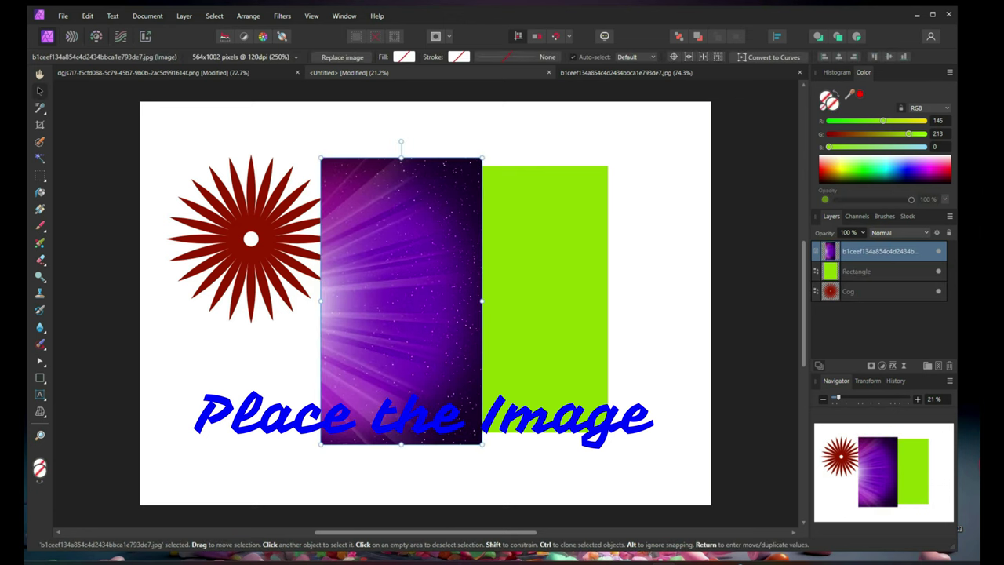
mouse_move(401, 301)
mouse_down()
mouse_move(228, 303)
mouse_move(434, 294)
mouse_move(363, 288)
mouse_up()
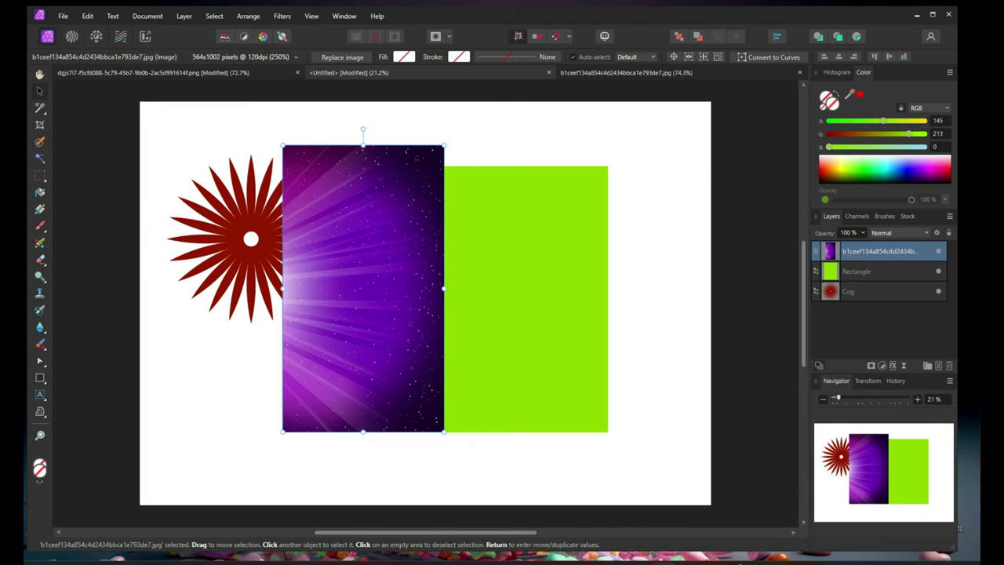
mouse_move(363, 288)
mouse_down()
mouse_move(593, 273)
mouse_move(367, 299)
mouse_move(233, 274)
mouse_move(293, 278)
mouse_up()
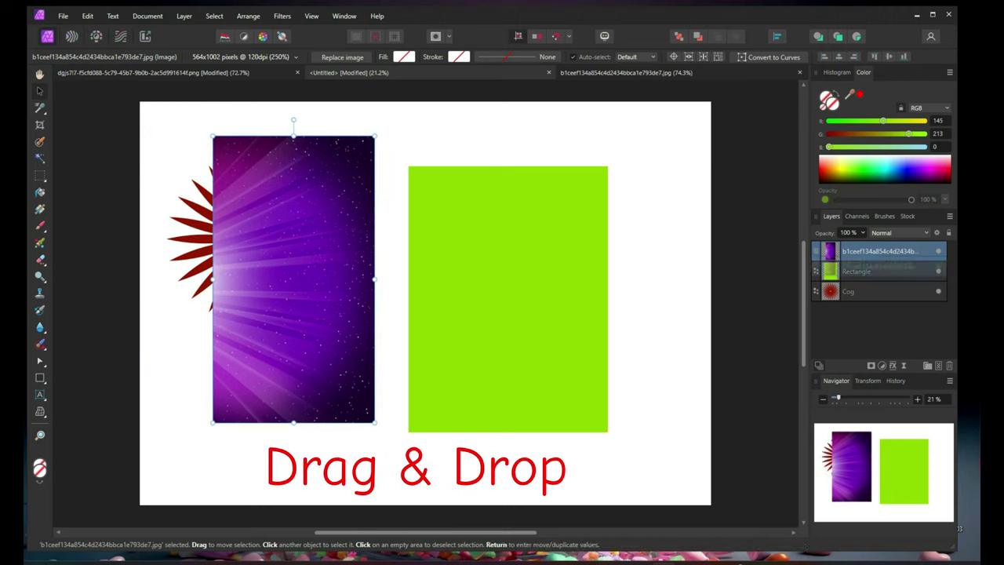
Clip the purple image inside the green rectangle and enlarge it to cover the rectangle
key(Delete)
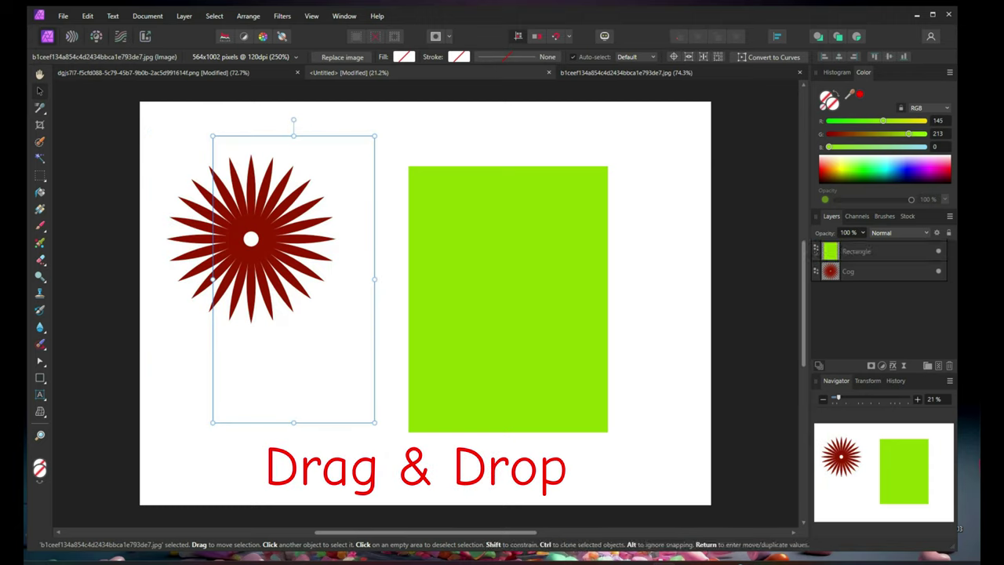
mouse_move(294, 278)
mouse_down()
mouse_move(450, 289)
mouse_move(401, 297)
mouse_move(497, 307)
mouse_move(483, 308)
mouse_up()
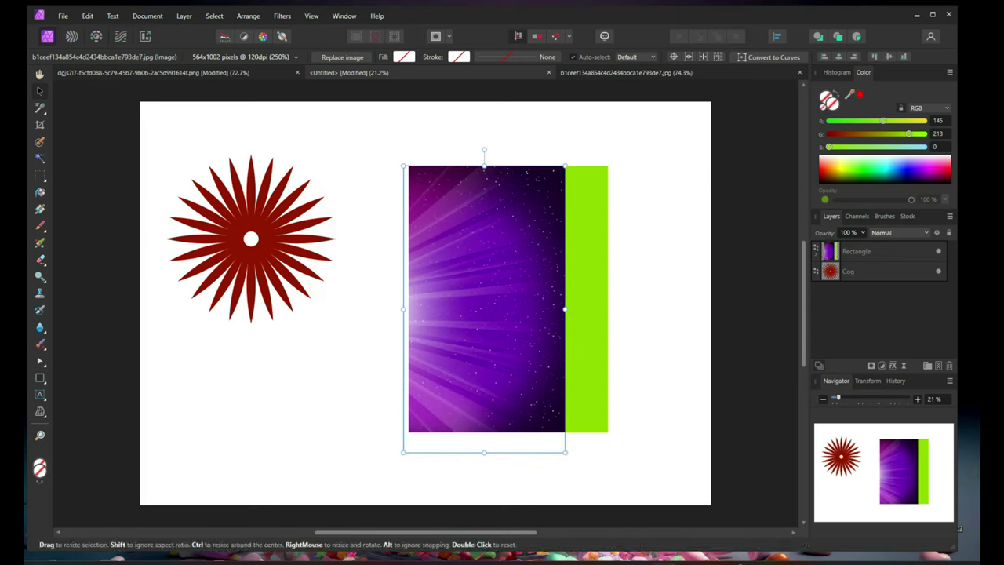
drag(564, 165, 592, 124)
mouse_move(501, 298)
mouse_down()
mouse_move(591, 303)
mouse_move(497, 302)
mouse_move(496, 362)
mouse_move(494, 307)
mouse_up()
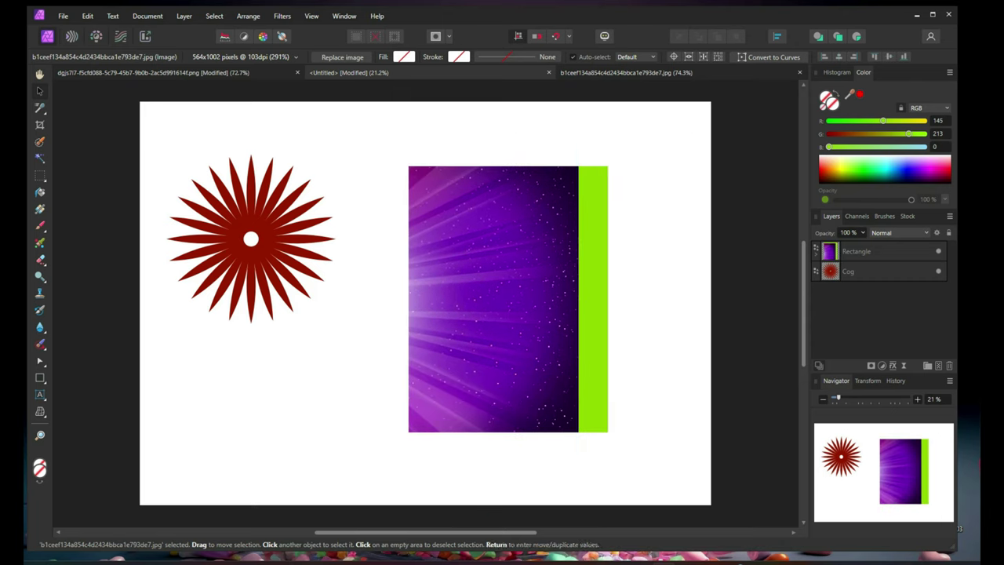
Clip the red cog into the rectangle's bottom-right corner and nest the purple image inside it
click(251, 235)
mouse_move(251, 240)
mouse_down()
mouse_move(361, 274)
mouse_move(324, 274)
mouse_move(624, 396)
mouse_move(601, 423)
mouse_up()
click(855, 251)
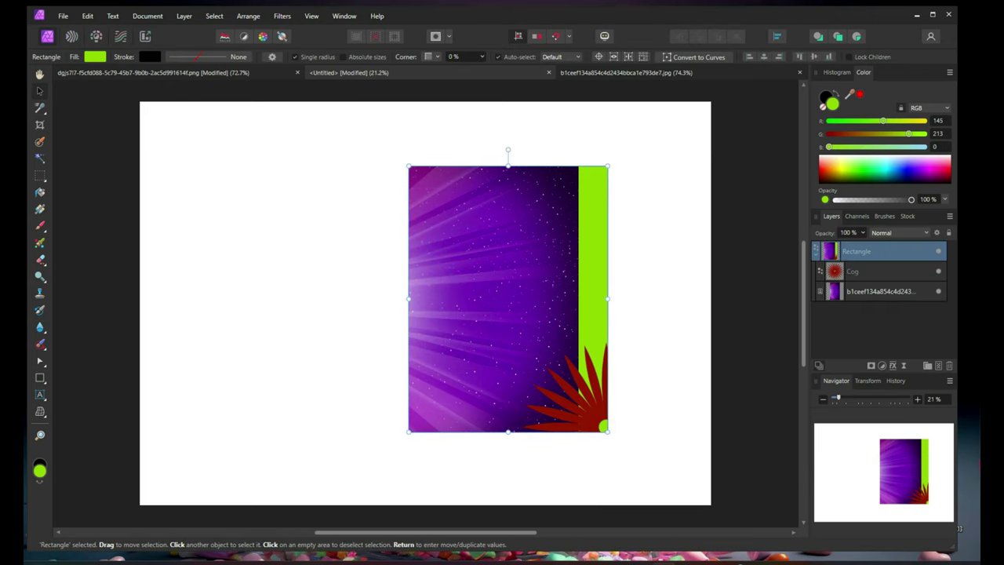
click(879, 291)
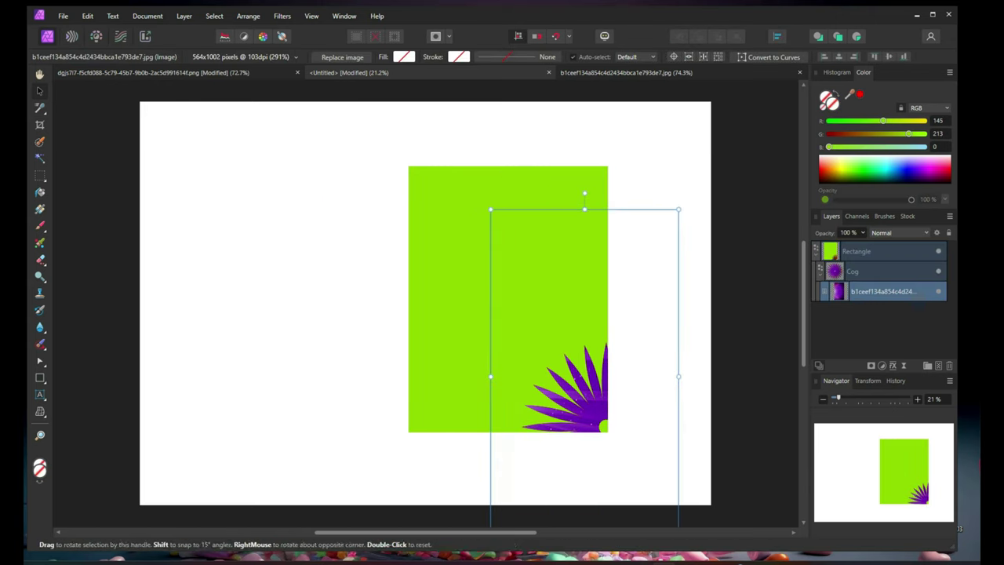
drag(590, 175, 577, 283)
key(ctrl+d)
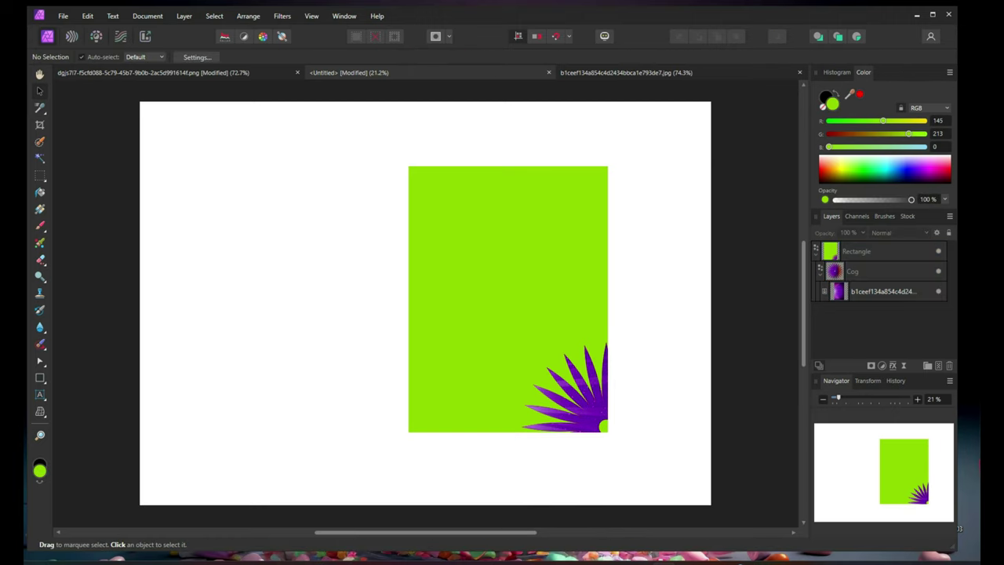
Create AFFINITY PHOTO artistic text at 84.5 pt on the page's left and pick a font
key(t)
click(219, 251)
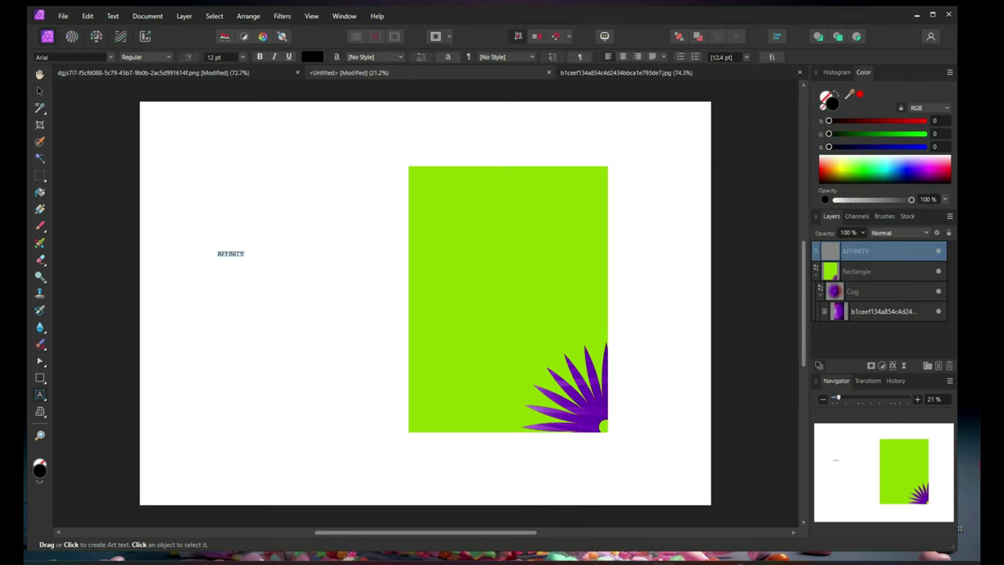
drag(266, 253, 552, 266)
click(71, 56)
scroll(196, 204, down, 5)
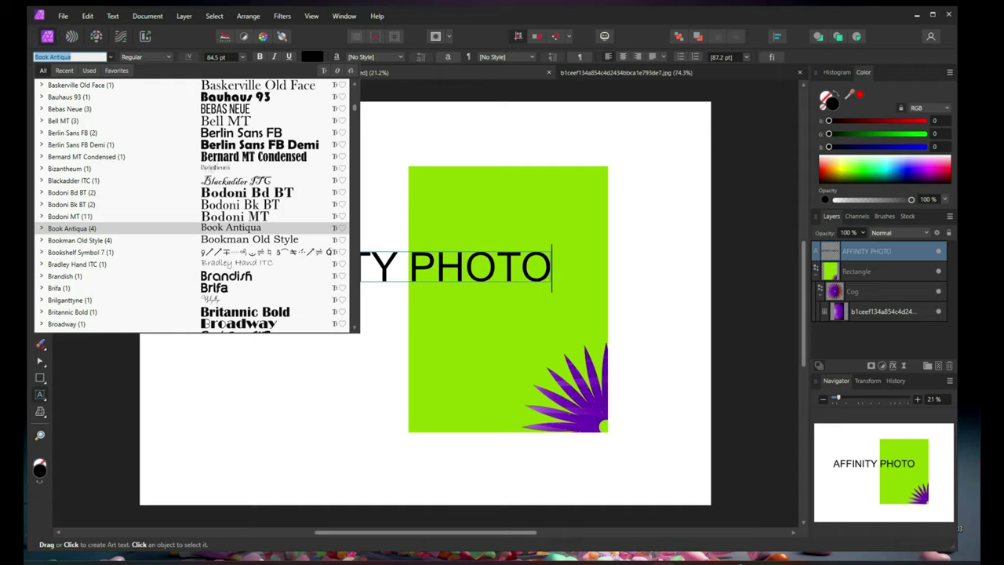
scroll(196, 204, down, 5)
scroll(196, 204, down, 10)
scroll(196, 204, down, 5)
scroll(196, 204, down, 3)
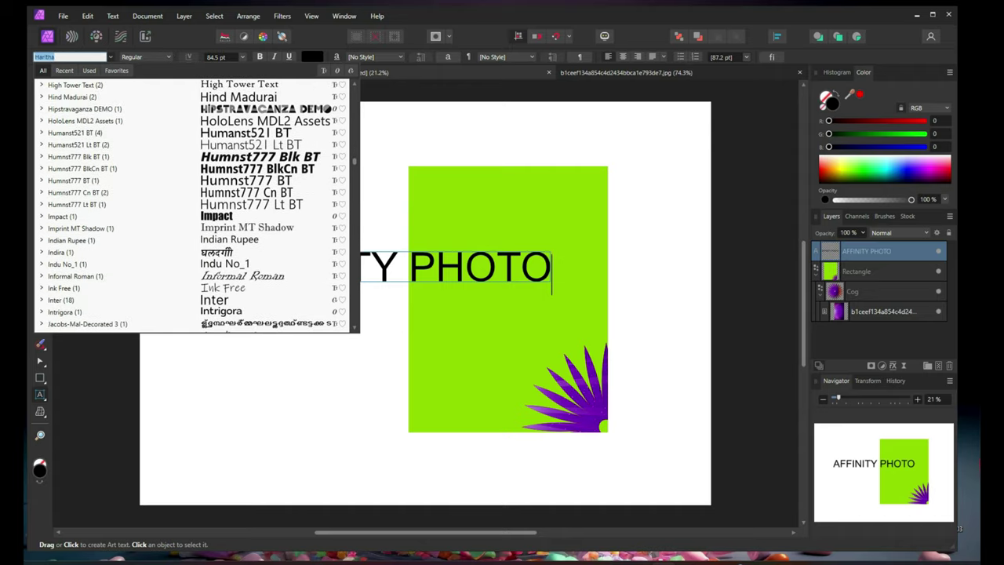
click(236, 216)
Set the whole text to the Impact font and nudge it slightly right and down
key(ctrl+a)
click(71, 57)
text(Impact)
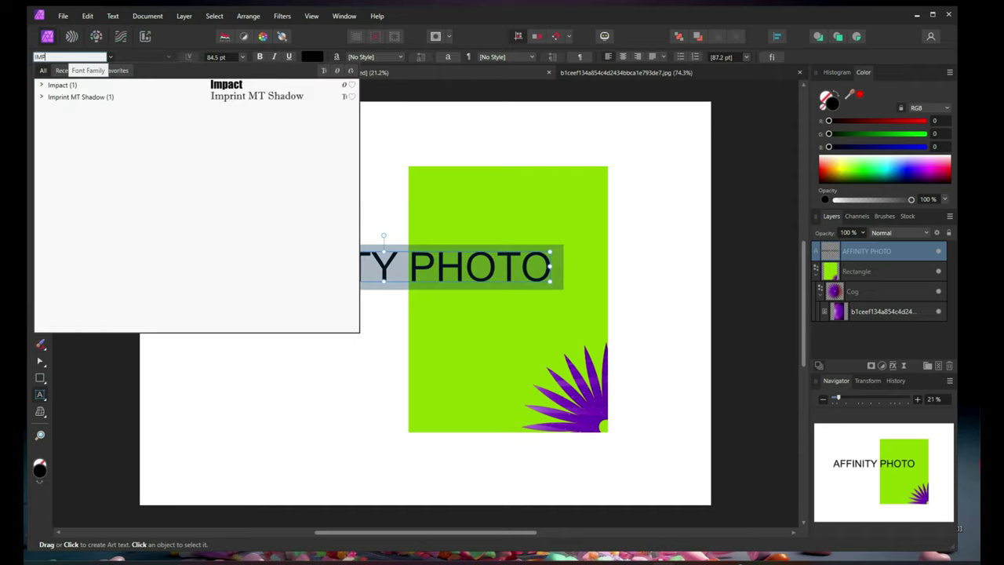
key(Return)
key(Escape)
drag(345, 267, 355, 270)
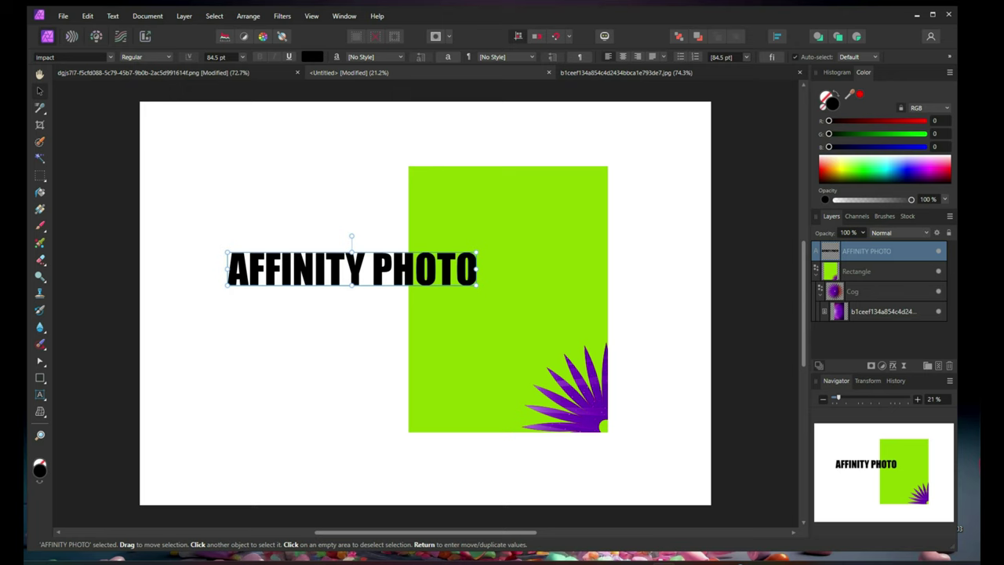
Duplicate the purple image layer and clip the copy into the AFFINITY PHOTO text
click(852, 291)
click(882, 311)
right_click(882, 311)
key(Escape)
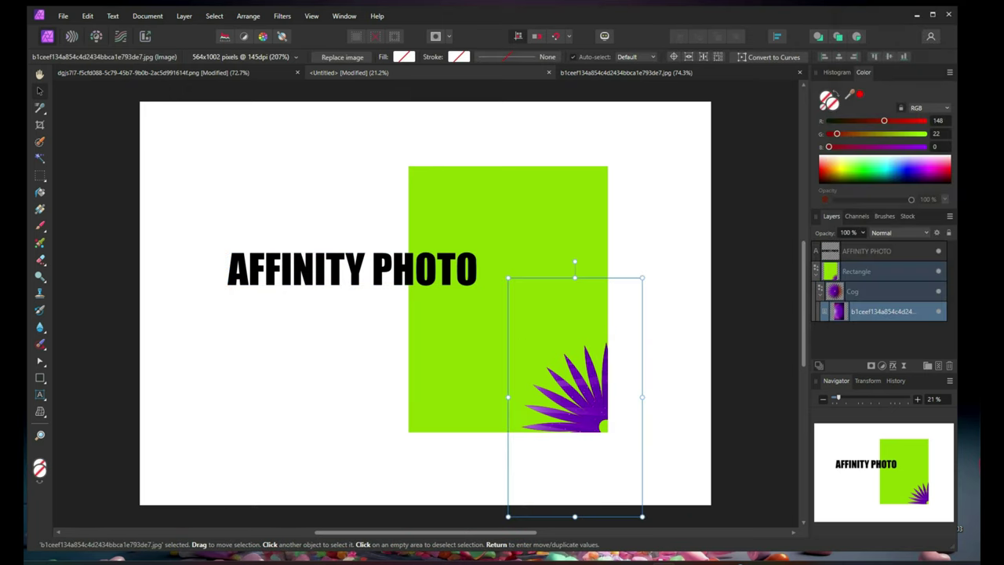
key(ctrl+j)
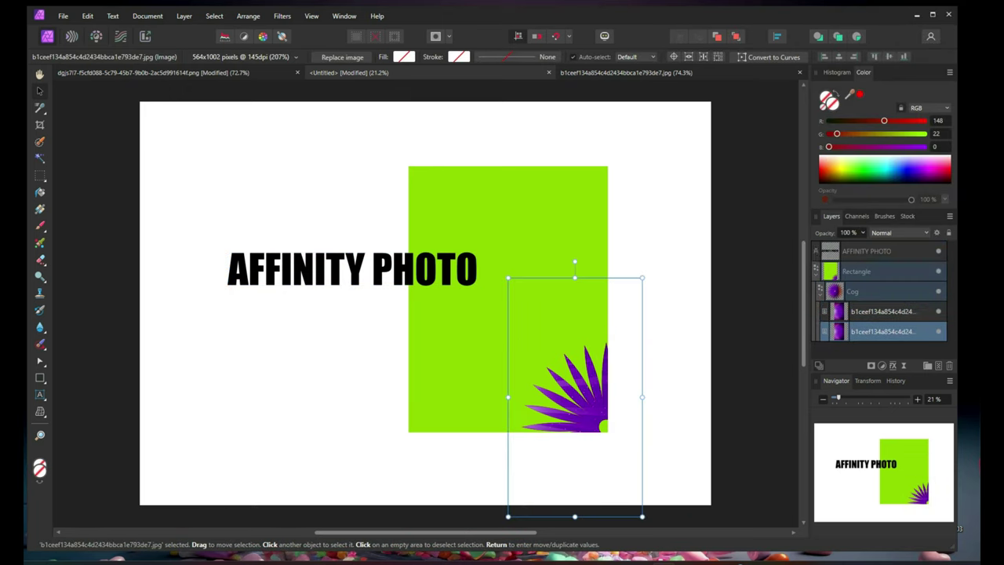
drag(882, 330, 871, 251)
Rotate the clipped image 90 degrees and fit it around the AFFINITY PHOTO text
drag(278, 153, 572, 288)
mouse_move(403, 287)
mouse_down()
mouse_move(454, 280)
mouse_move(549, 291)
mouse_up()
drag(159, 290, 214, 297)
drag(548, 359, 480, 327)
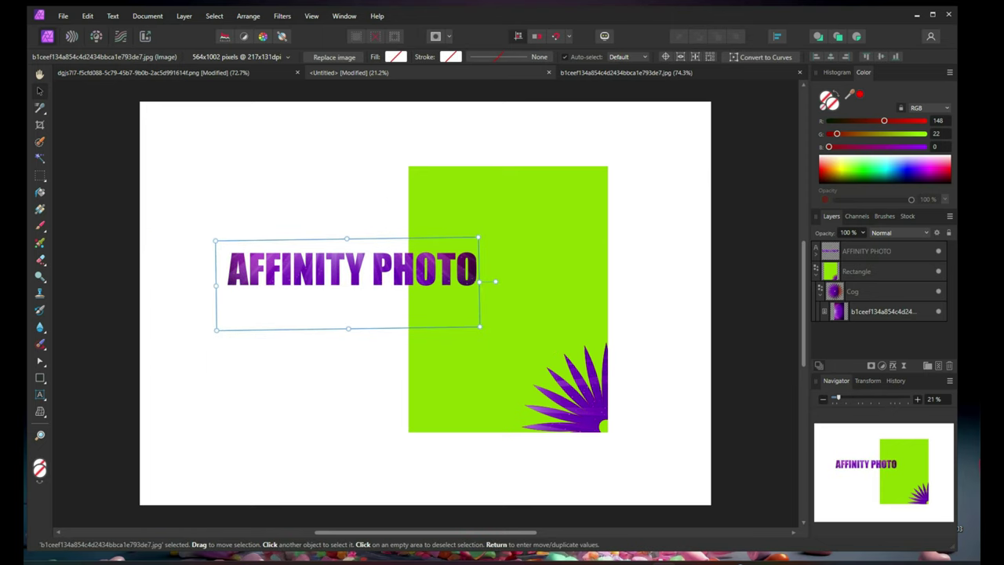
Give the AFFINITY PHOTO text an Outer Shadow and a 3D layer effect
click(892, 365)
click(559, 271)
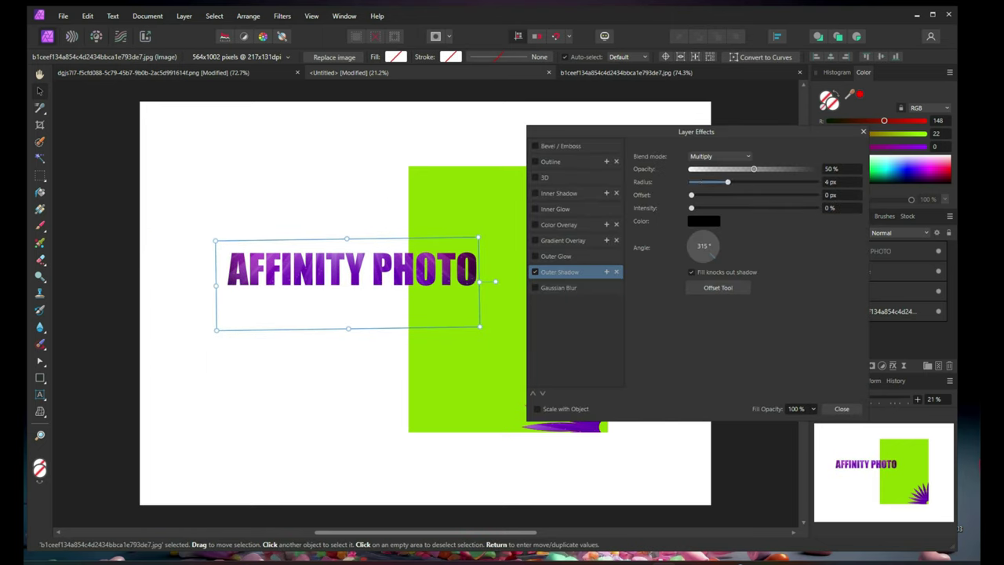
click(841, 408)
click(353, 269)
click(892, 365)
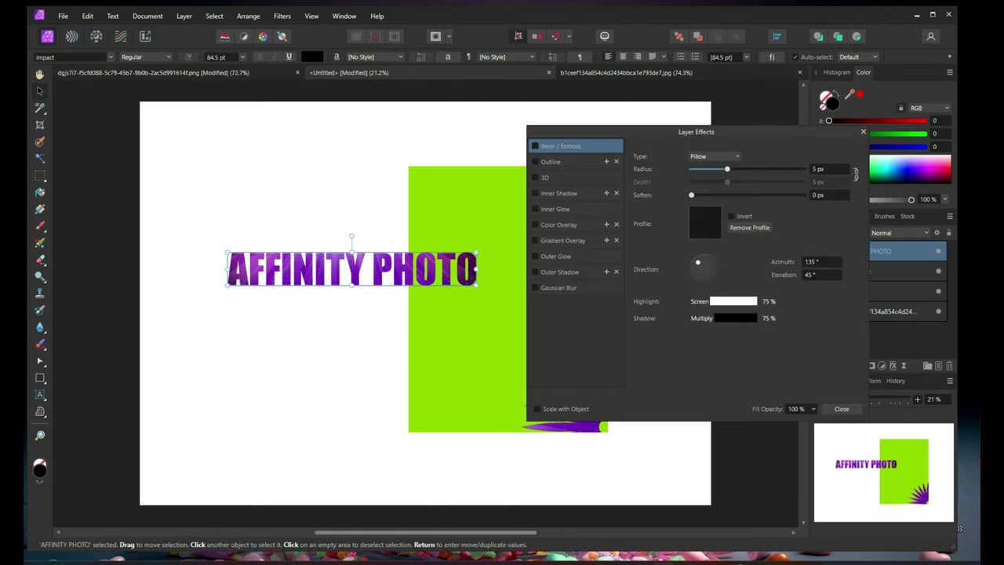
click(559, 272)
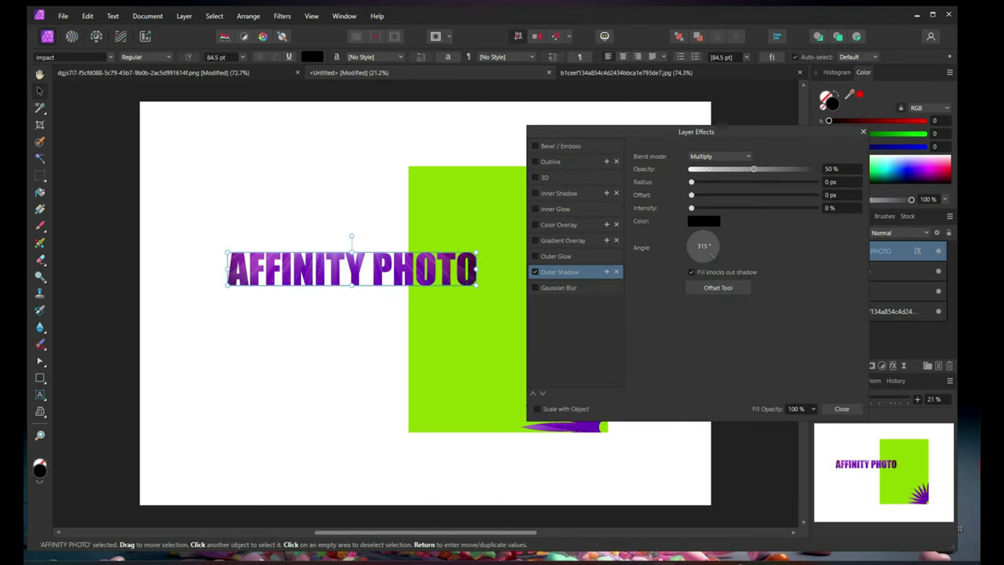
click(535, 177)
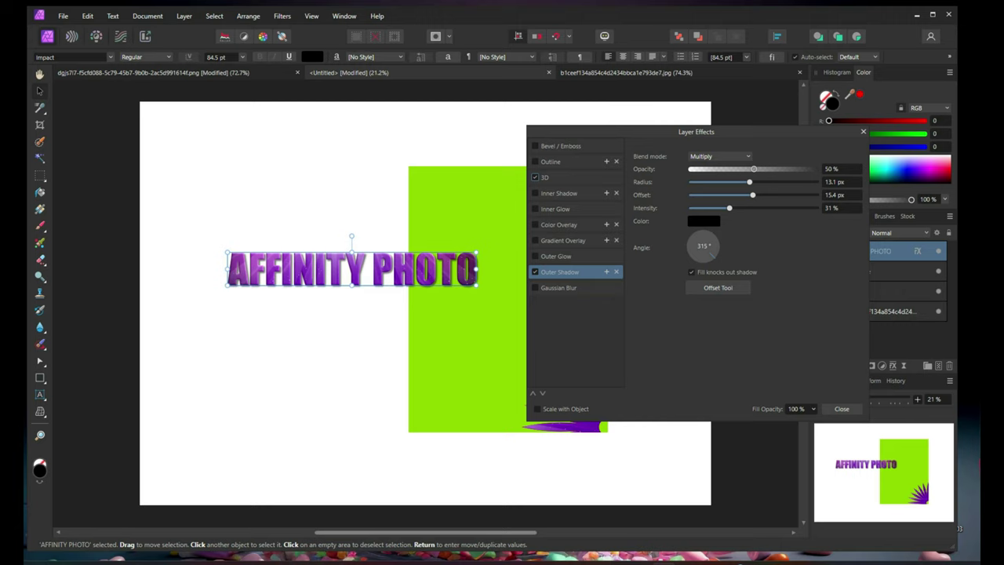
click(549, 177)
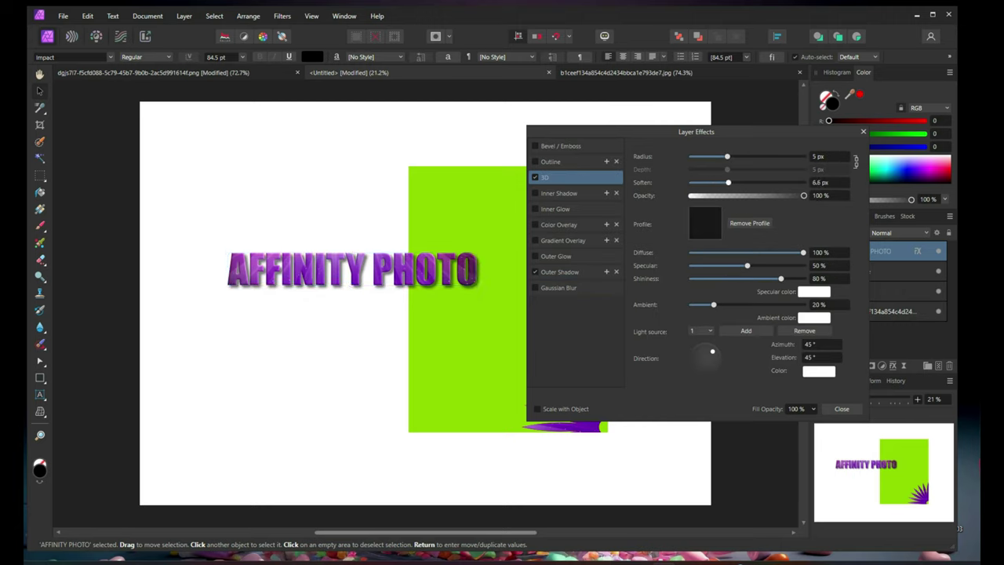
click(842, 409)
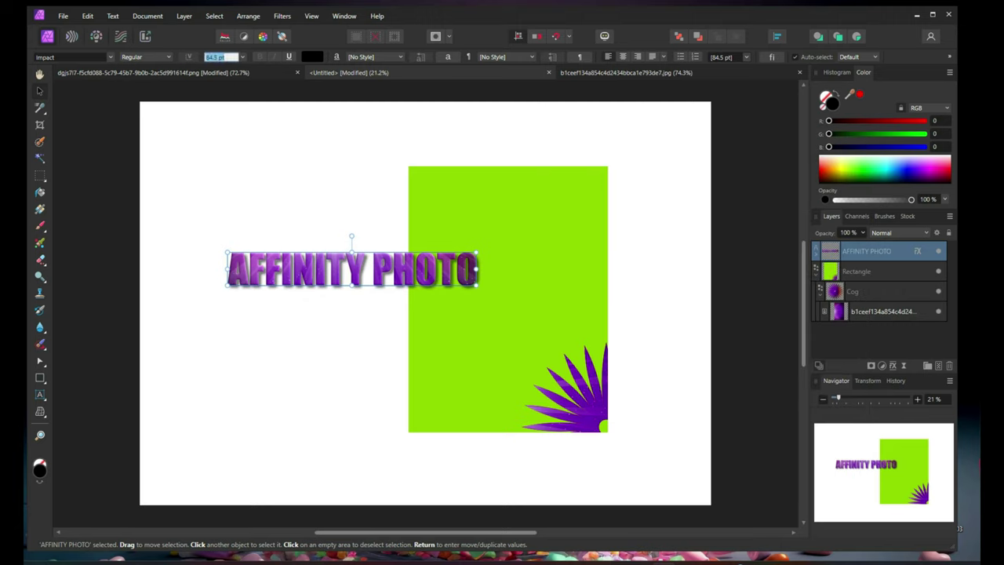
Resize the text to 180 pt and stretch a pasted copy of the purple image across it
text(180)
key(Return)
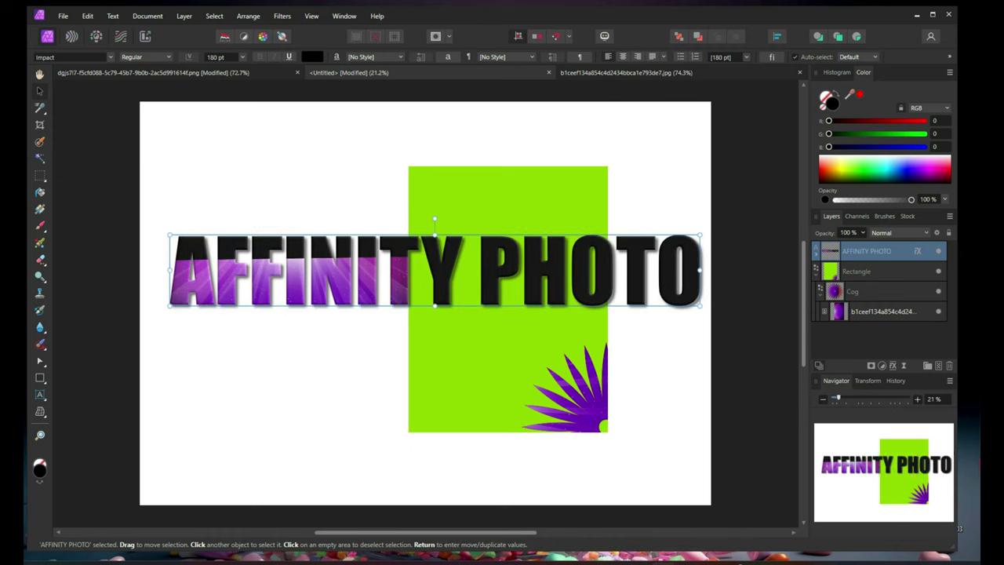
key(ctrl+v)
drag(426, 258, 709, 157)
key(ctrl+d)
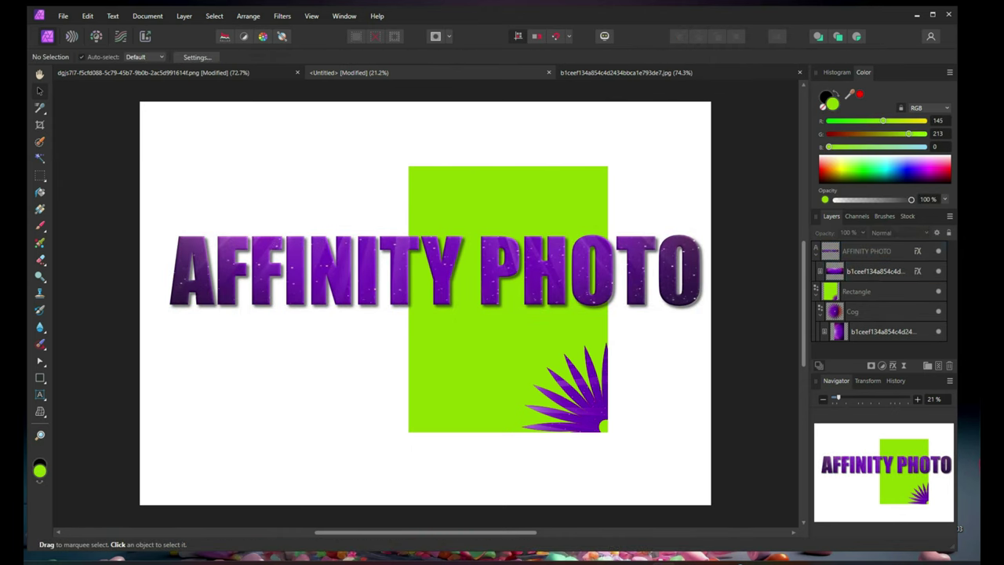
click(82, 361)
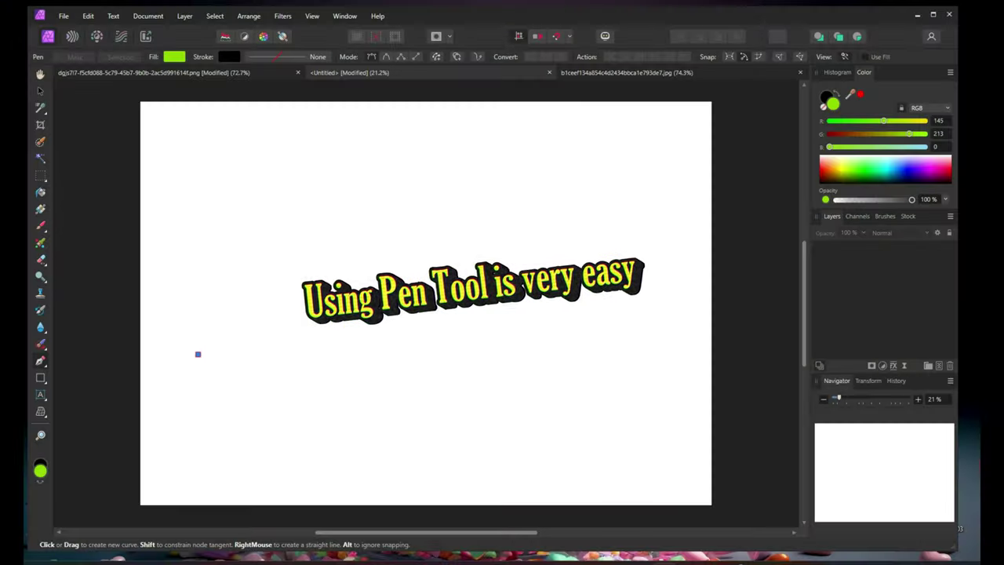
Draw a closed three-point purple triangle
click(330, 223)
click(480, 353)
click(198, 353)
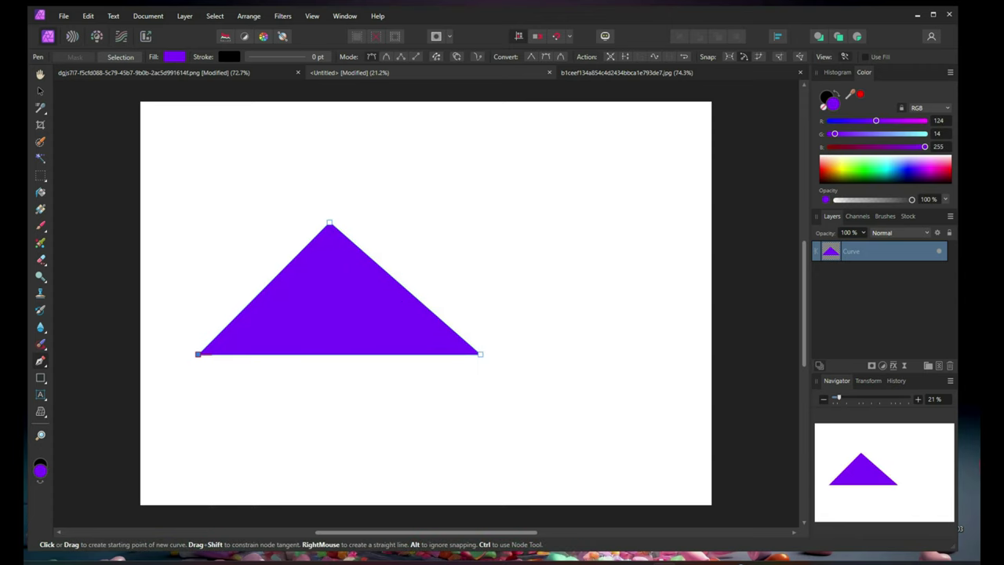
Drag each triangle corner outward to make a large slanted triangle, then deselect it
click(87, 375)
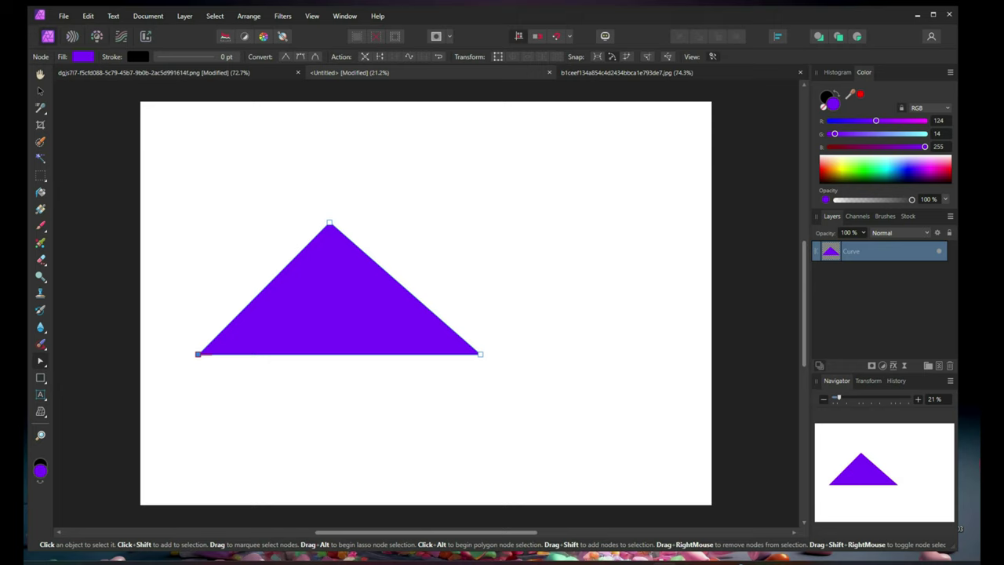
drag(198, 354, 159, 376)
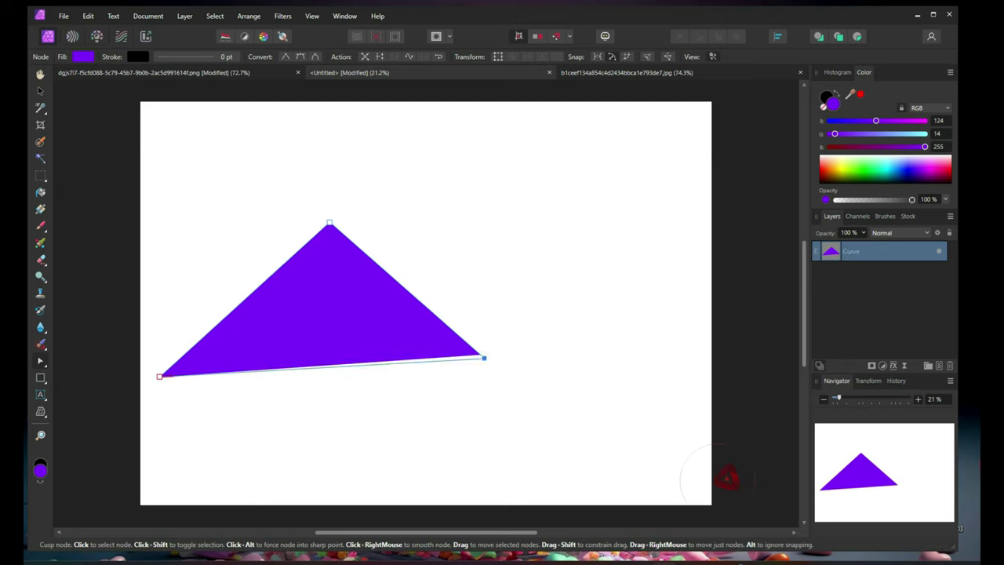
drag(480, 354, 597, 449)
drag(329, 223, 161, 115)
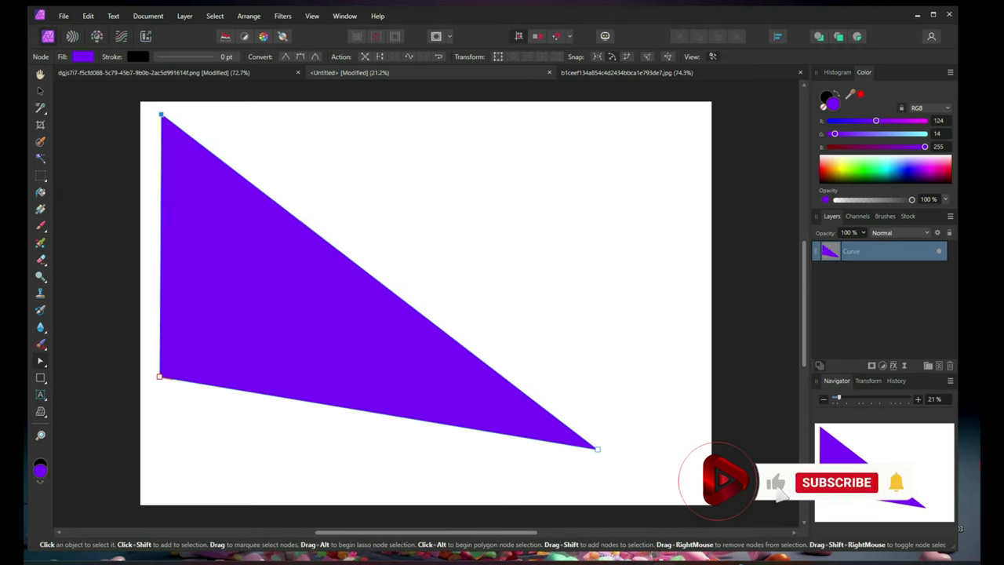
key(v)
key(ctrl+d)
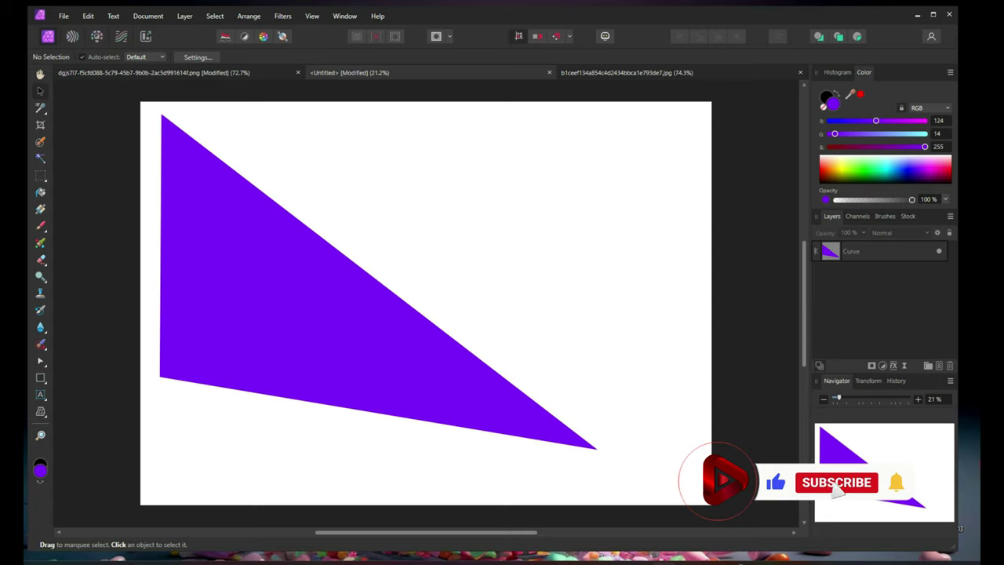